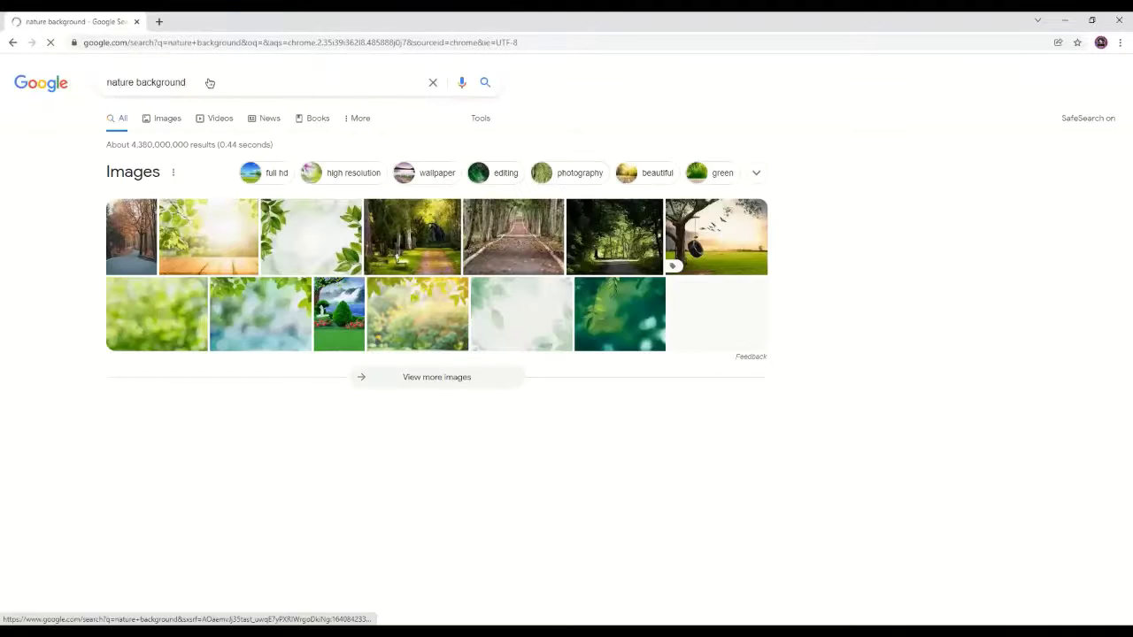
Extend the 'nature background' Google search query.
{"action": "left_click", "coordinate": [210, 82]}
Search Google Images for 'nature background waterfall' and copy the mountain river waterfall wallpaper.
{"action": "type", "text": "war"}
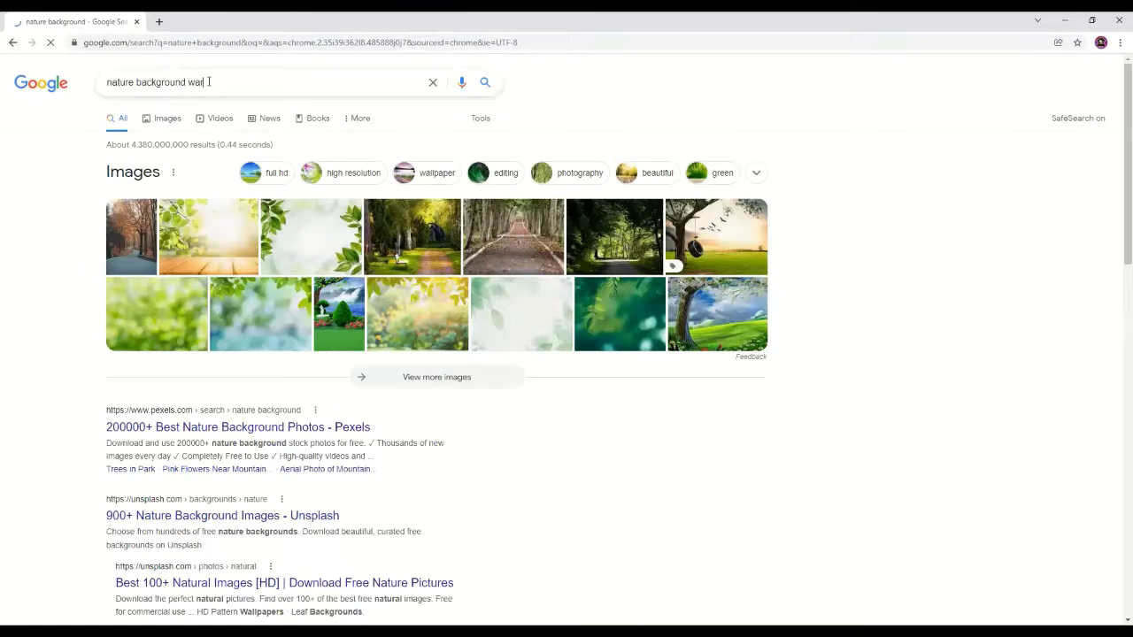
{"action": "type", "text": "terfall"}
{"action": "key", "text": "Return"}
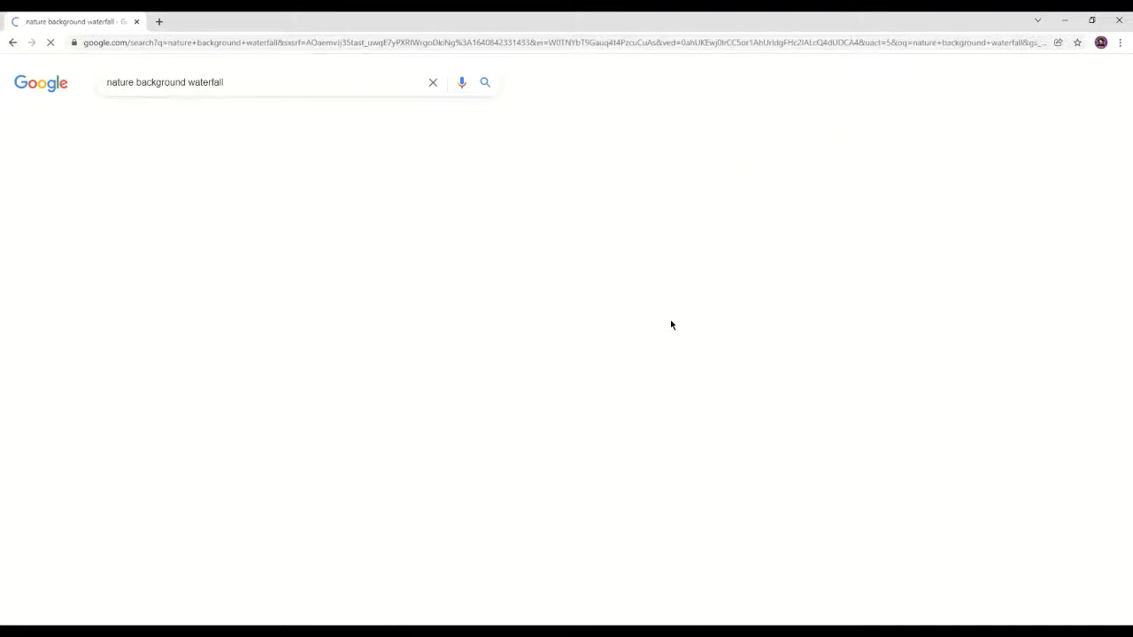
{"action": "left_click", "coordinate": [162, 113]}
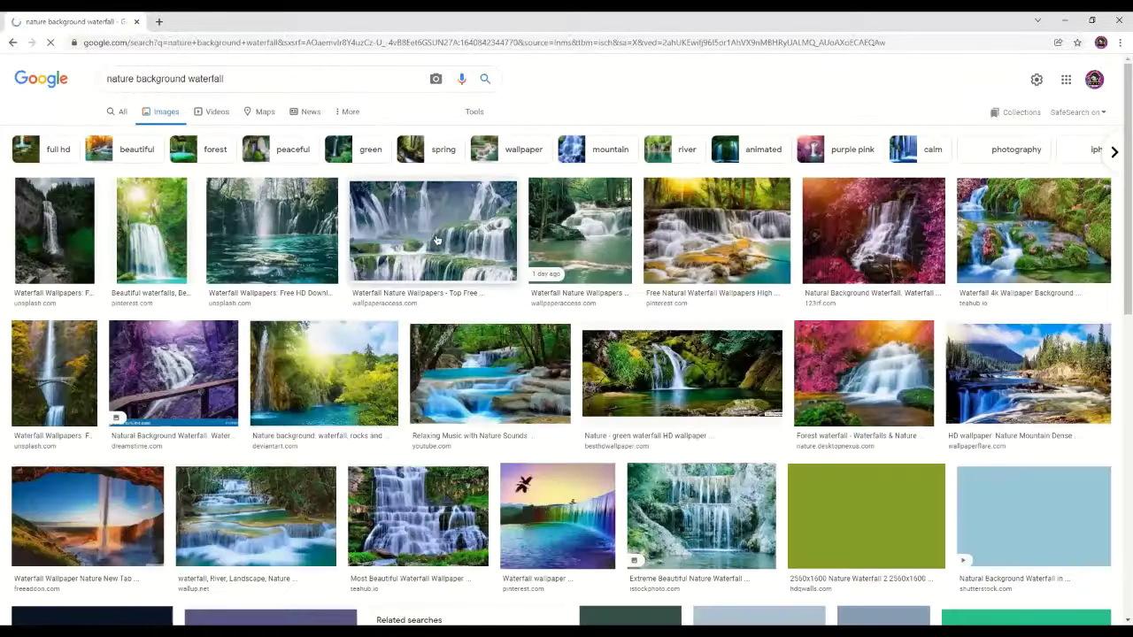
{"action": "left_click", "coordinate": [1030, 406]}
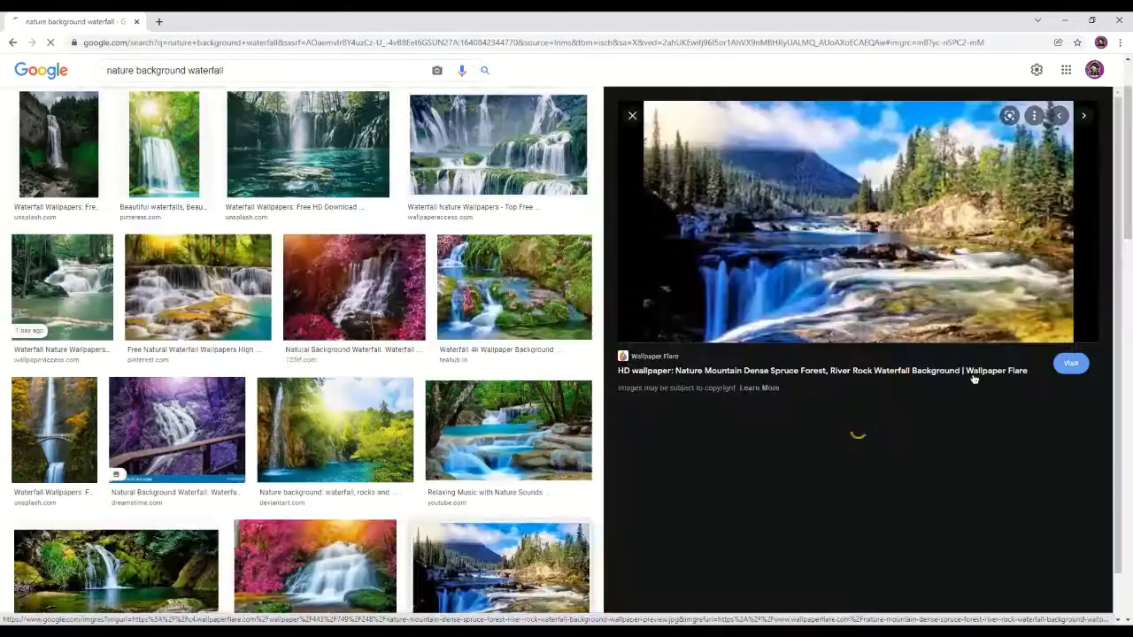
{"action": "right_click", "coordinate": [852, 247]}
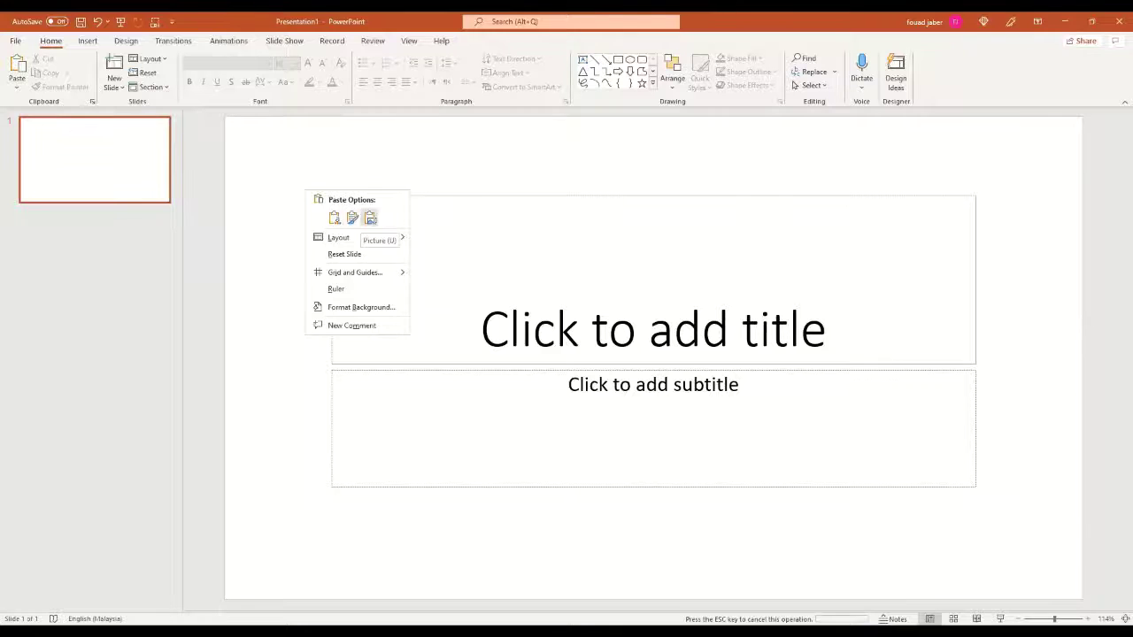
Paste the waterfall photo and set it as the slide's picture background from the clipboard.
{"action": "key", "text": "u"}
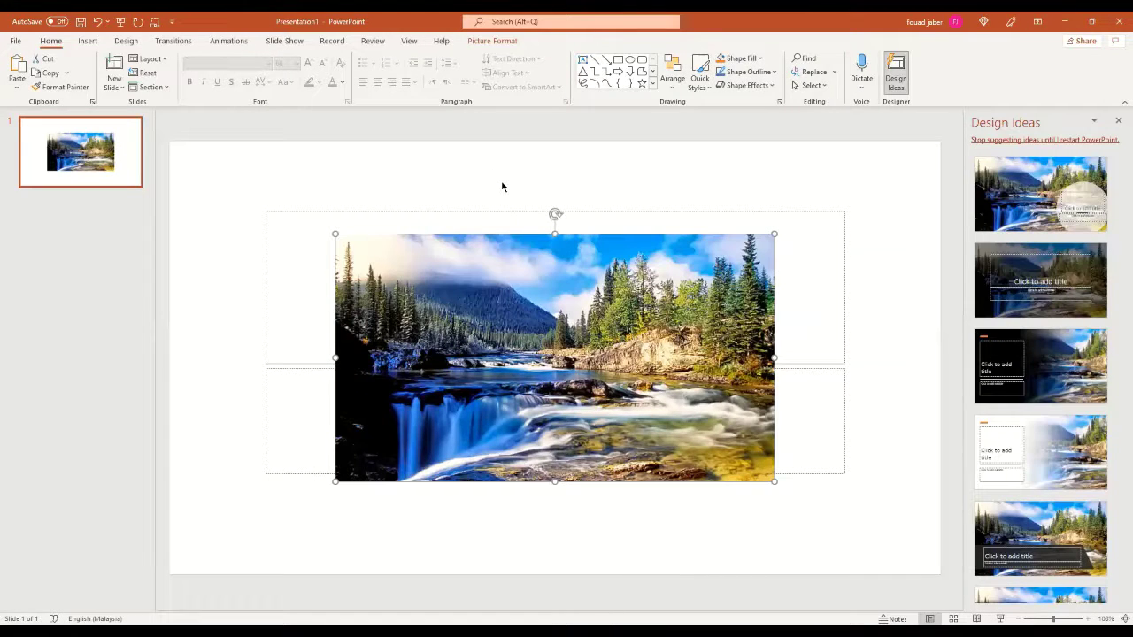
{"action": "left_click", "coordinate": [1117, 119]}
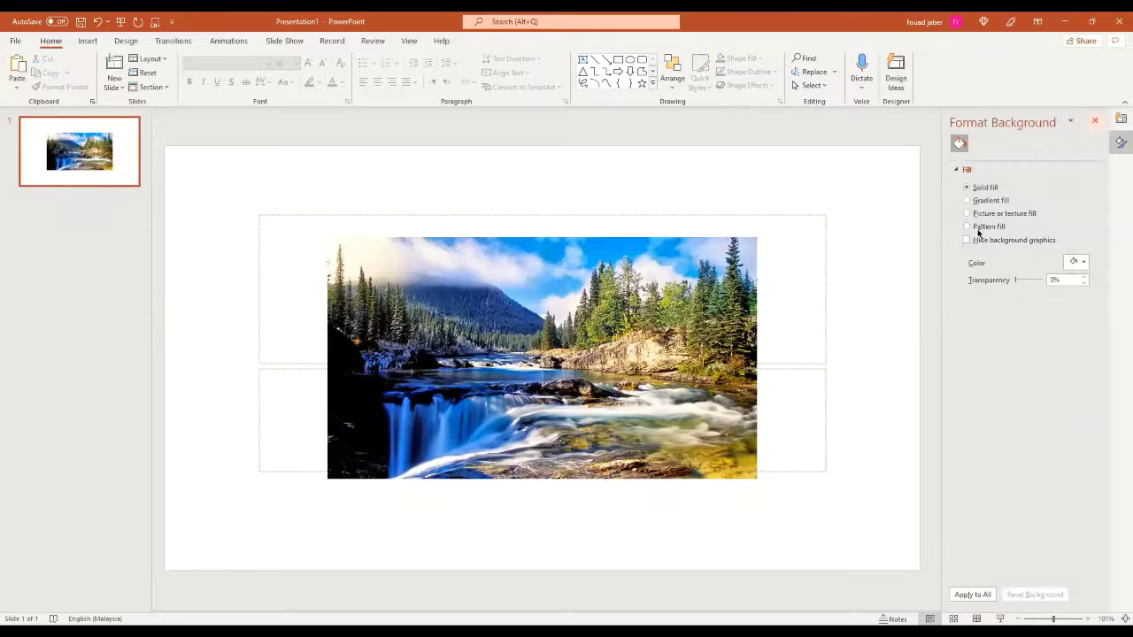
{"action": "left_click", "coordinate": [967, 213]}
{"action": "left_click", "coordinate": [1027, 277]}
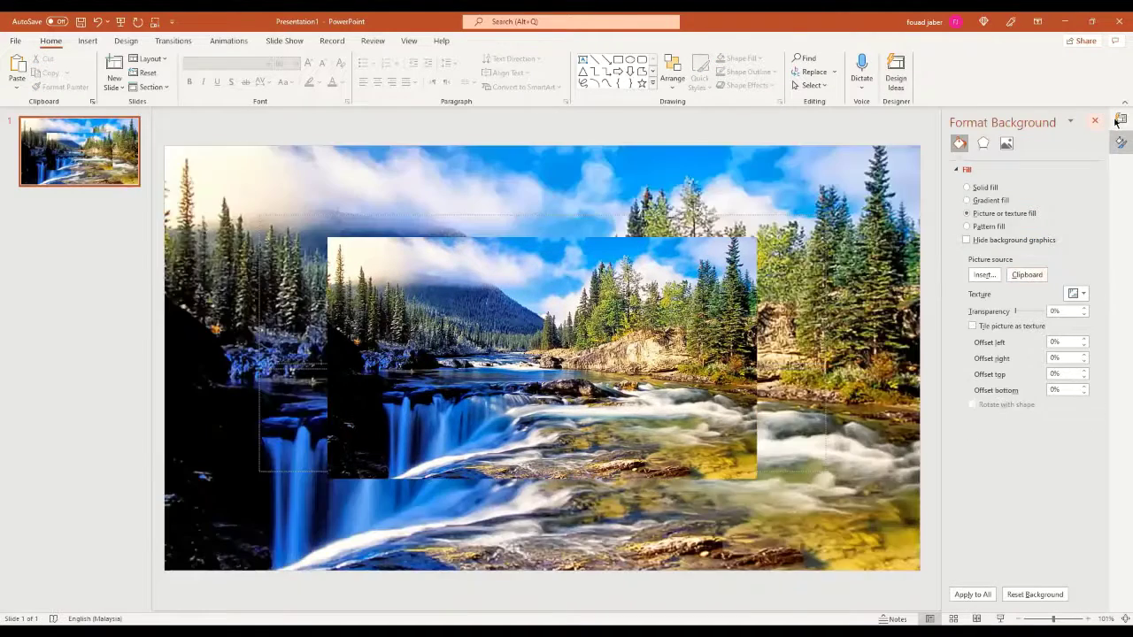
{"action": "left_click", "coordinate": [1095, 121]}
Move and stretch the pasted photo so it covers the entire slide.
{"action": "left_click_drag", "start_coordinate": [630, 360], "coordinate": [447, 257]}
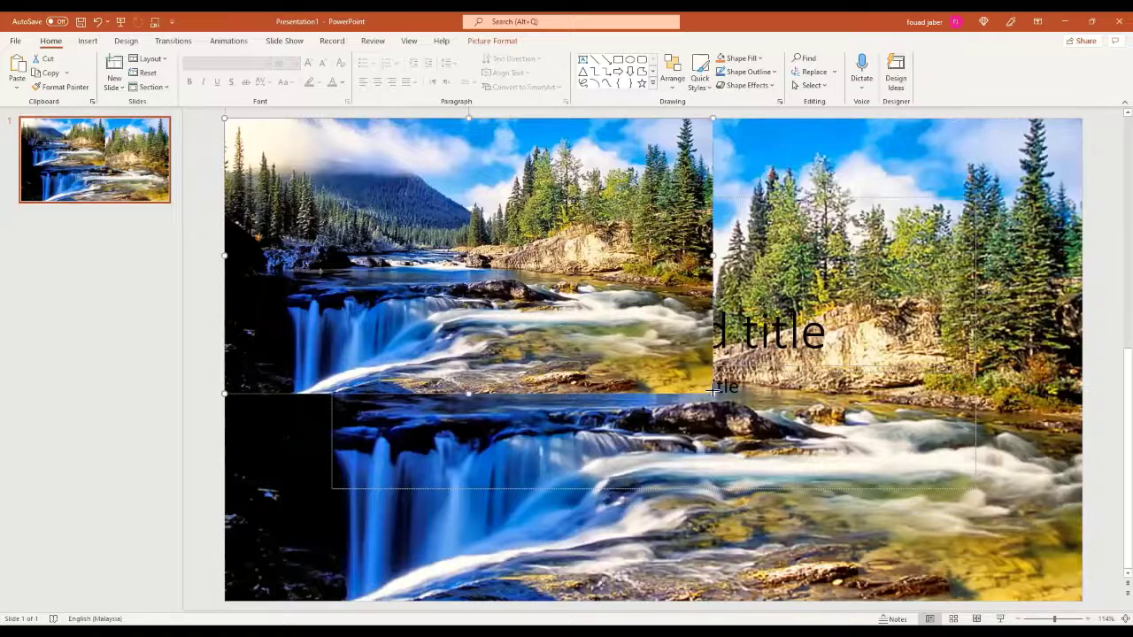
{"action": "left_click_drag", "start_coordinate": [712, 391], "coordinate": [1081, 556]}
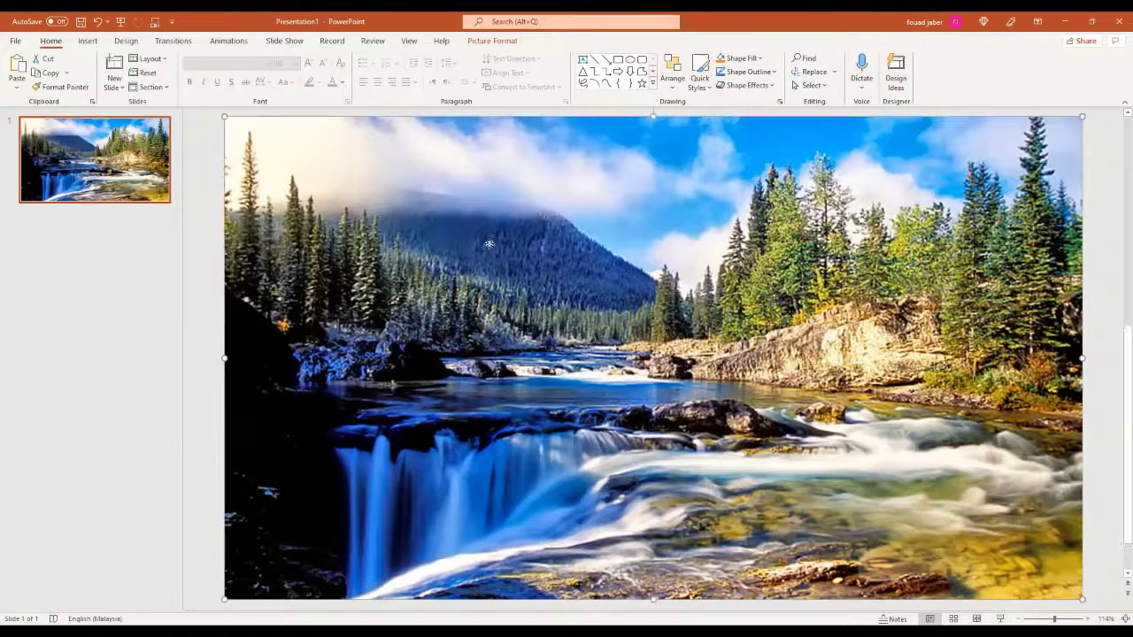
{"action": "right_click", "coordinate": [554, 305]}
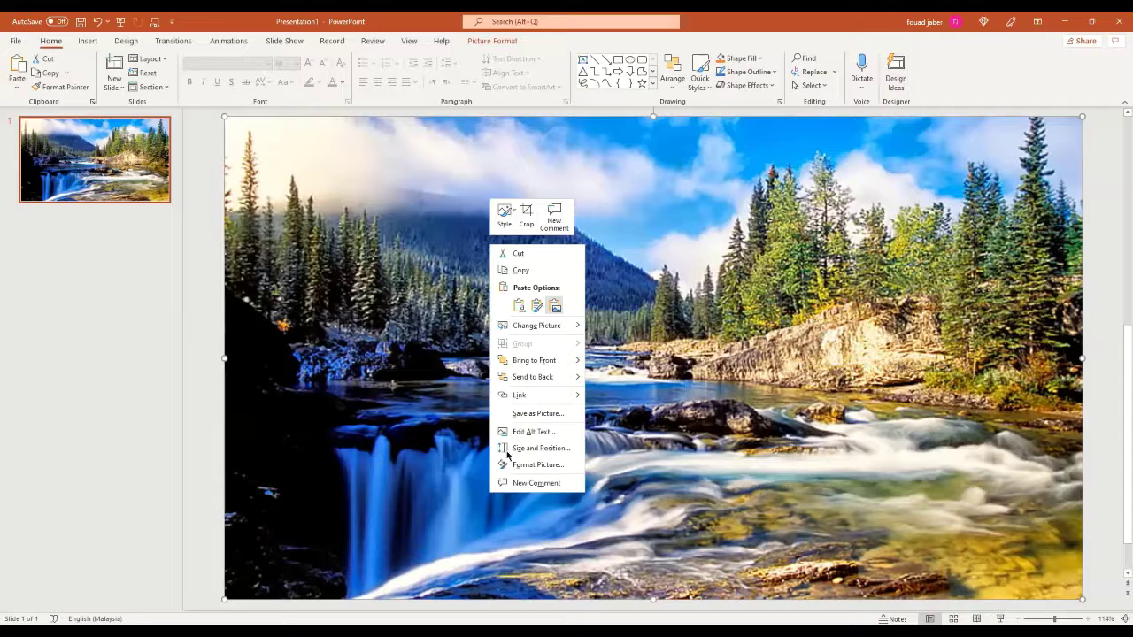
Set the waterfall photo's brightness to -60% under Picture Corrections.
{"action": "left_click", "coordinate": [482, 42]}
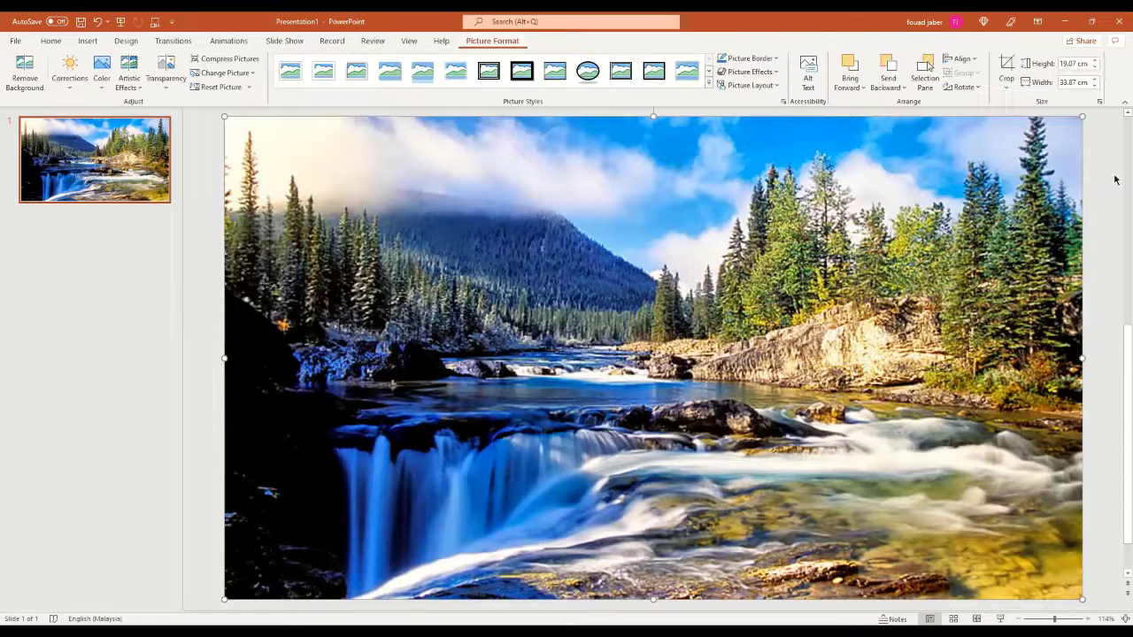
{"action": "left_click", "coordinate": [1100, 102]}
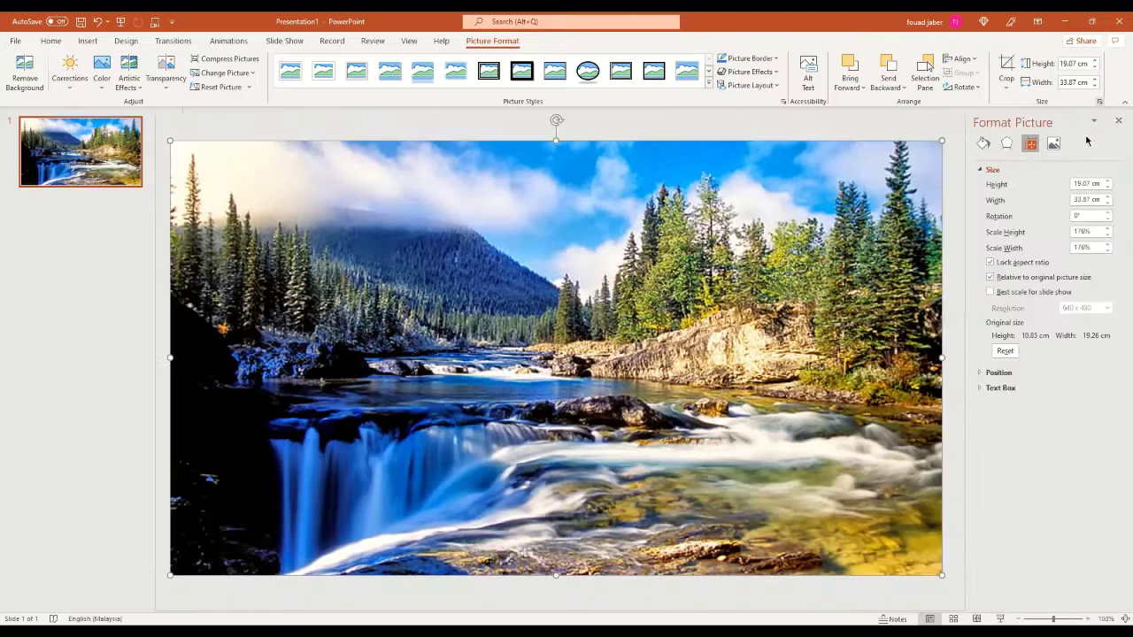
{"action": "left_click", "coordinate": [1054, 143]}
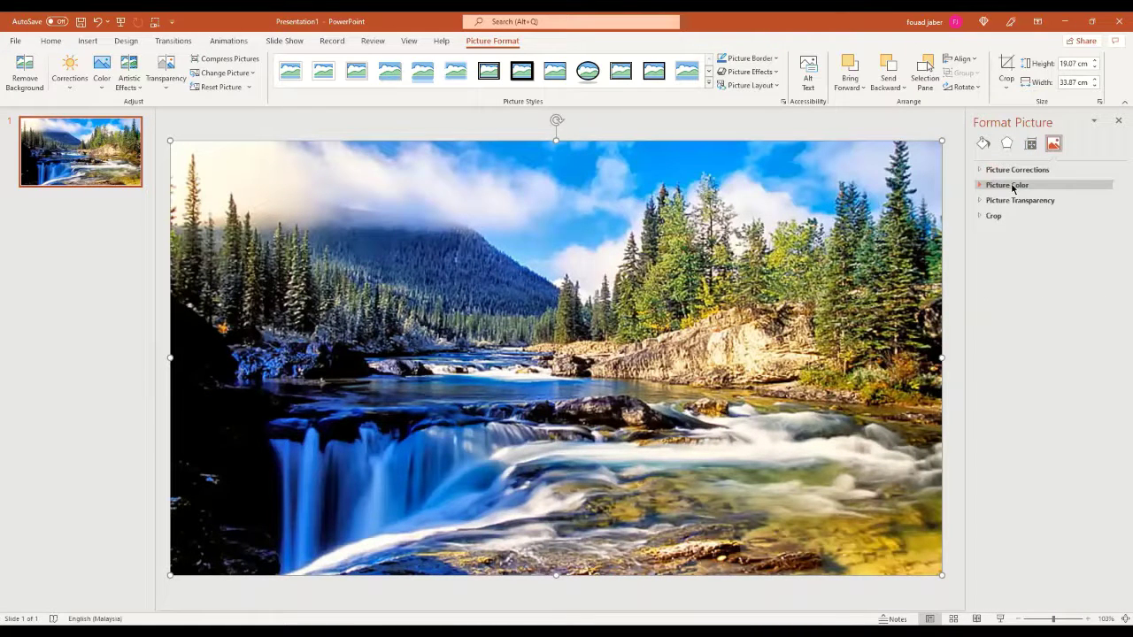
{"action": "left_click", "coordinate": [991, 185]}
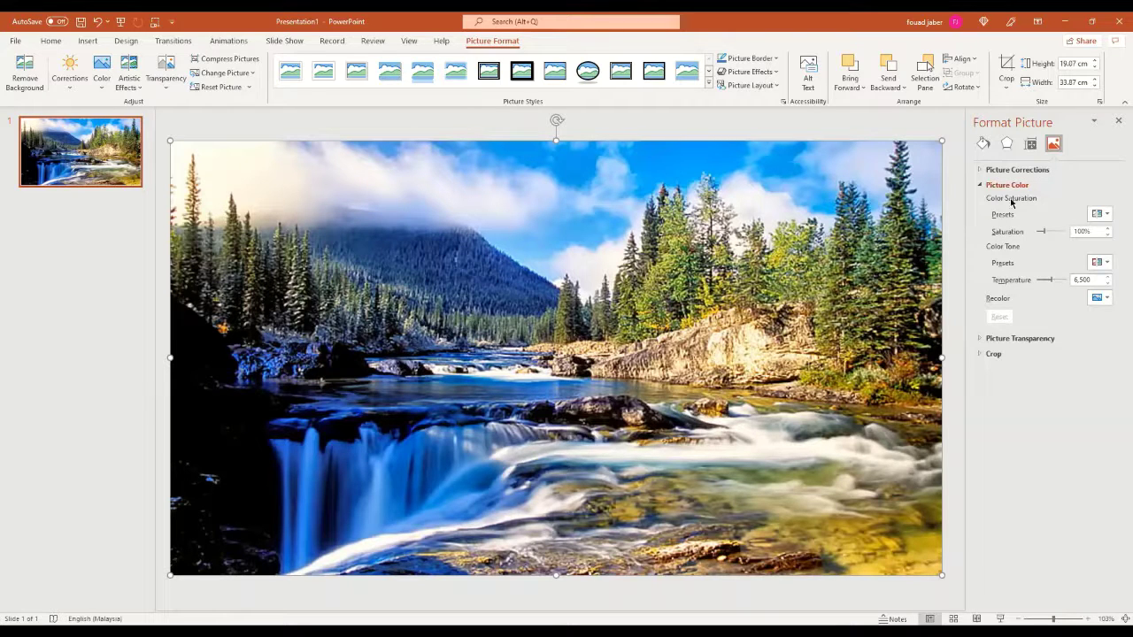
{"action": "left_click", "coordinate": [1000, 169]}
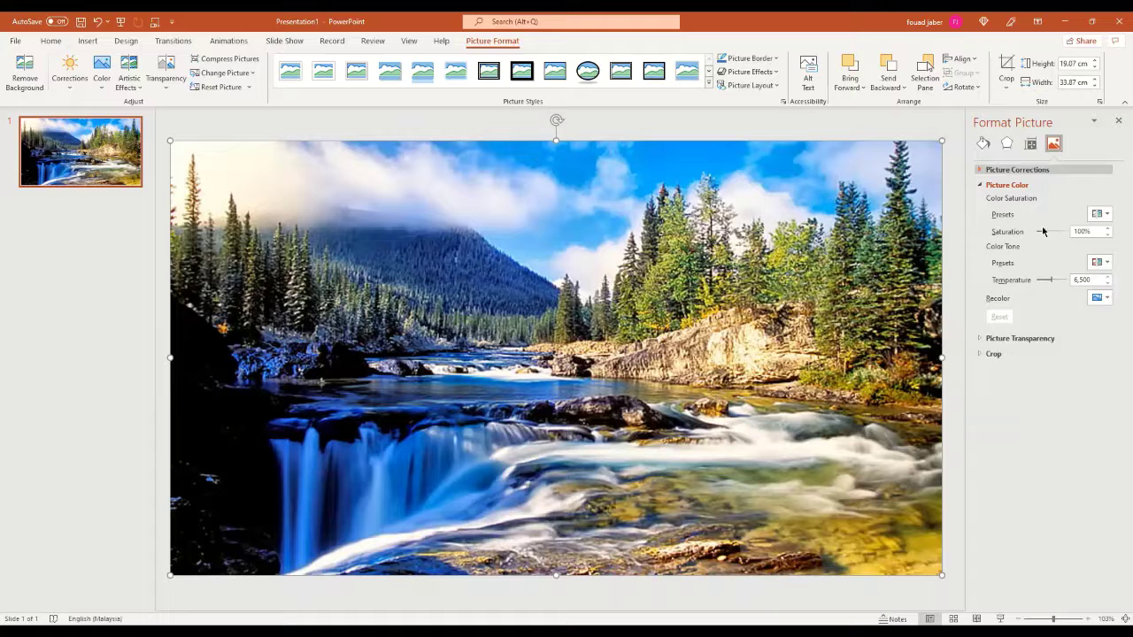
{"action": "left_click", "coordinate": [1087, 264]}
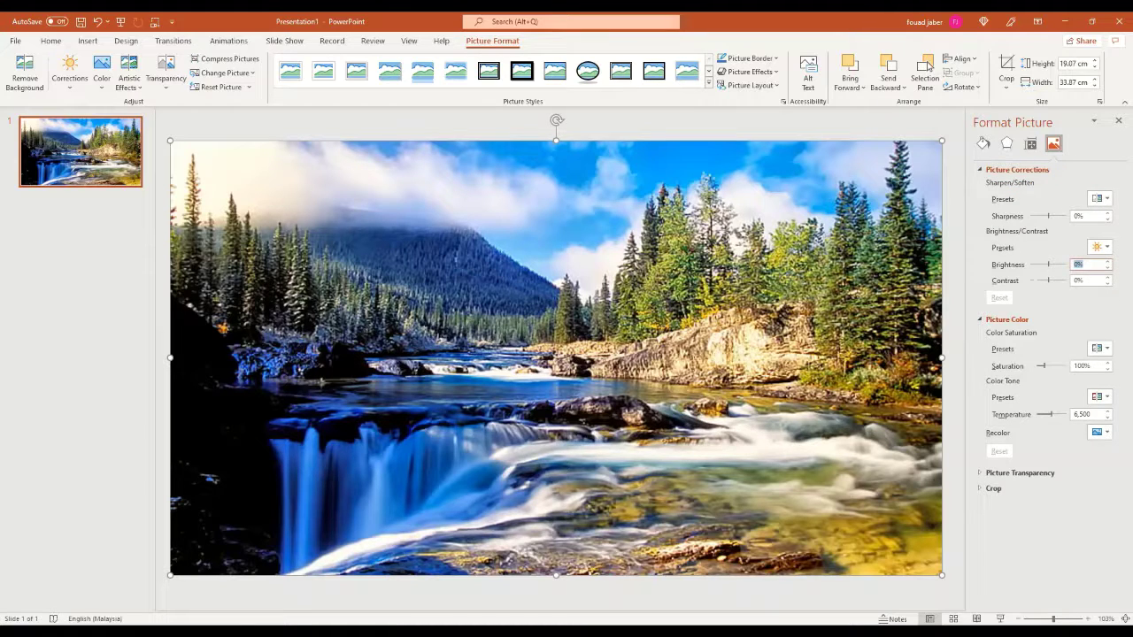
{"action": "type", "text": "-"}
{"action": "type", "text": "60"}
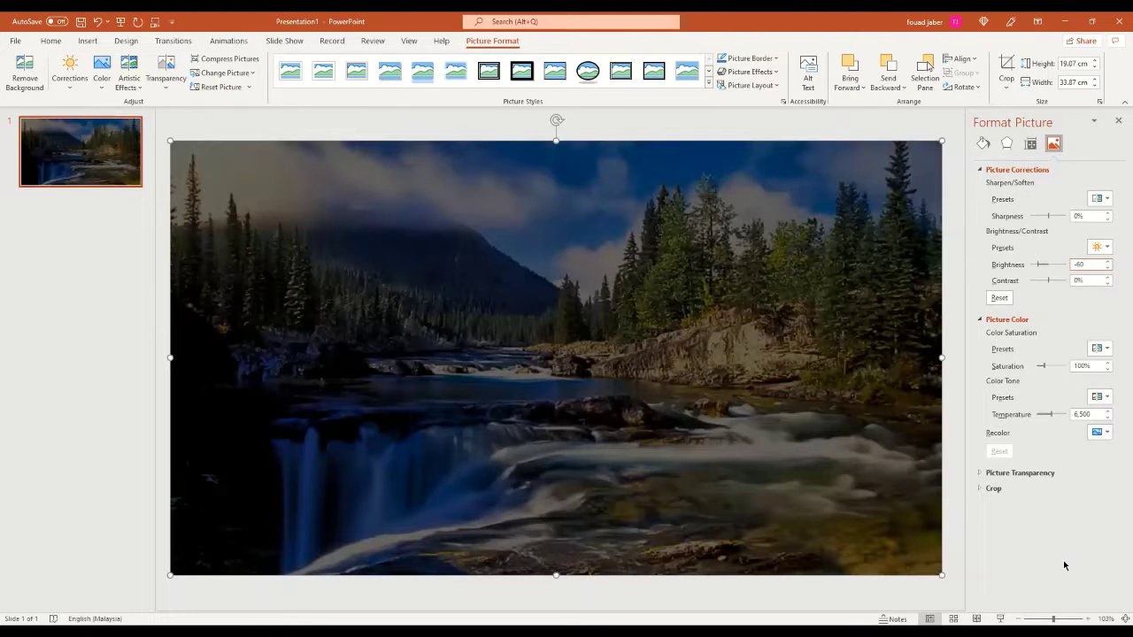
{"action": "left_click", "coordinate": [1117, 120]}
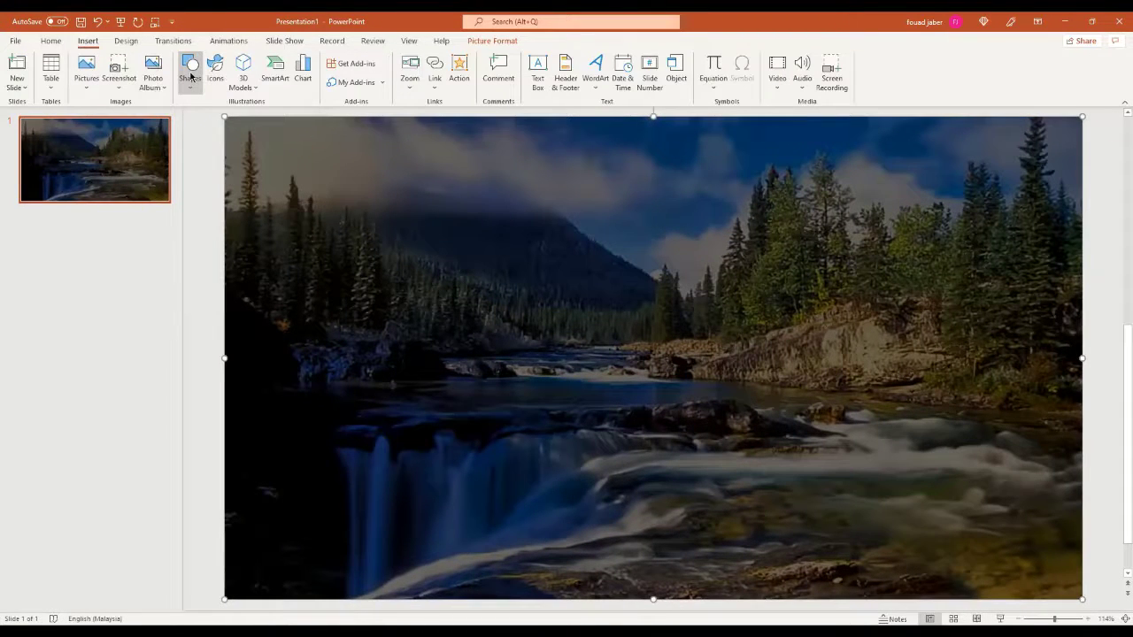
Draw a tall 8.45 x 1.7 cm rectangle and fully round its ends into a pill.
{"action": "left_click", "coordinate": [190, 77]}
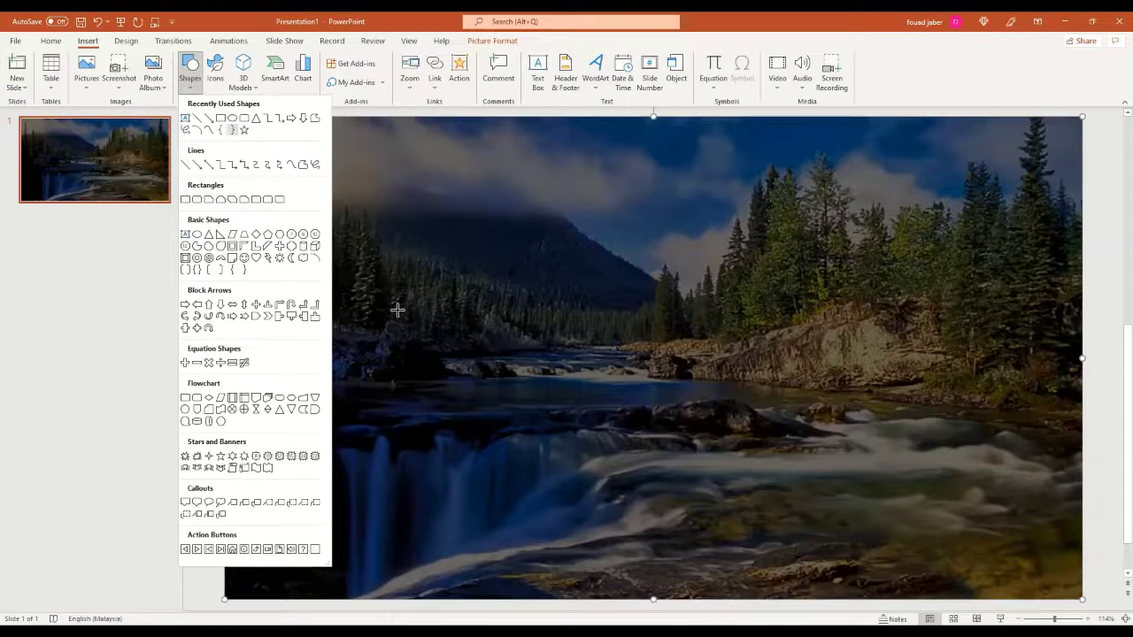
{"action": "left_click_drag", "start_coordinate": [432, 481], "coordinate": [432, 486]}
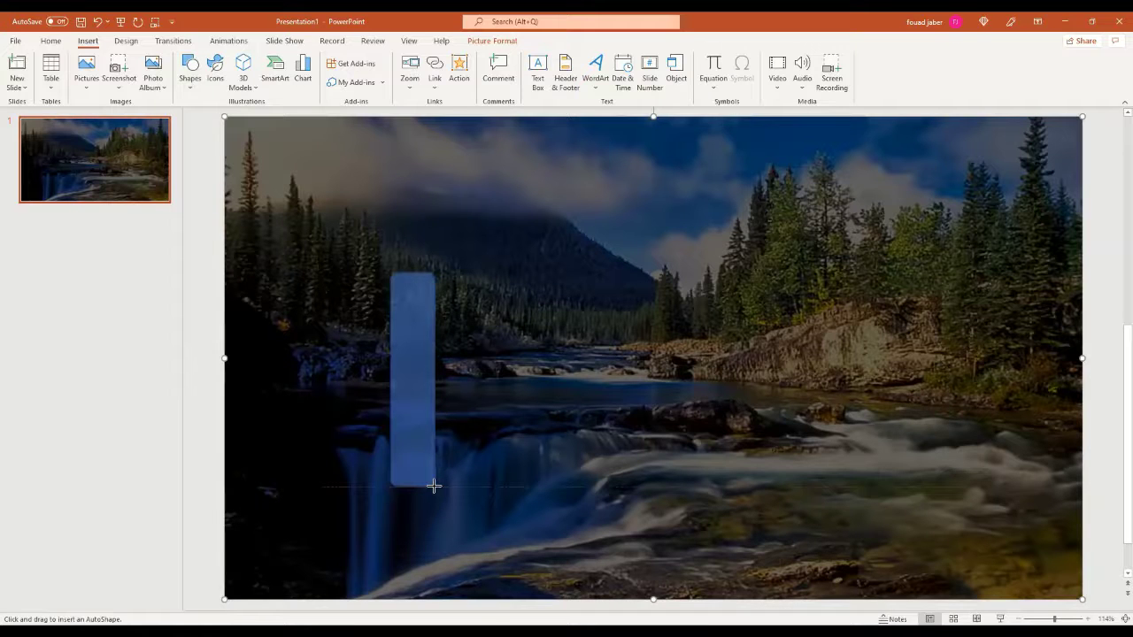
{"action": "left_click_drag", "start_coordinate": [432, 486], "coordinate": [433, 486]}
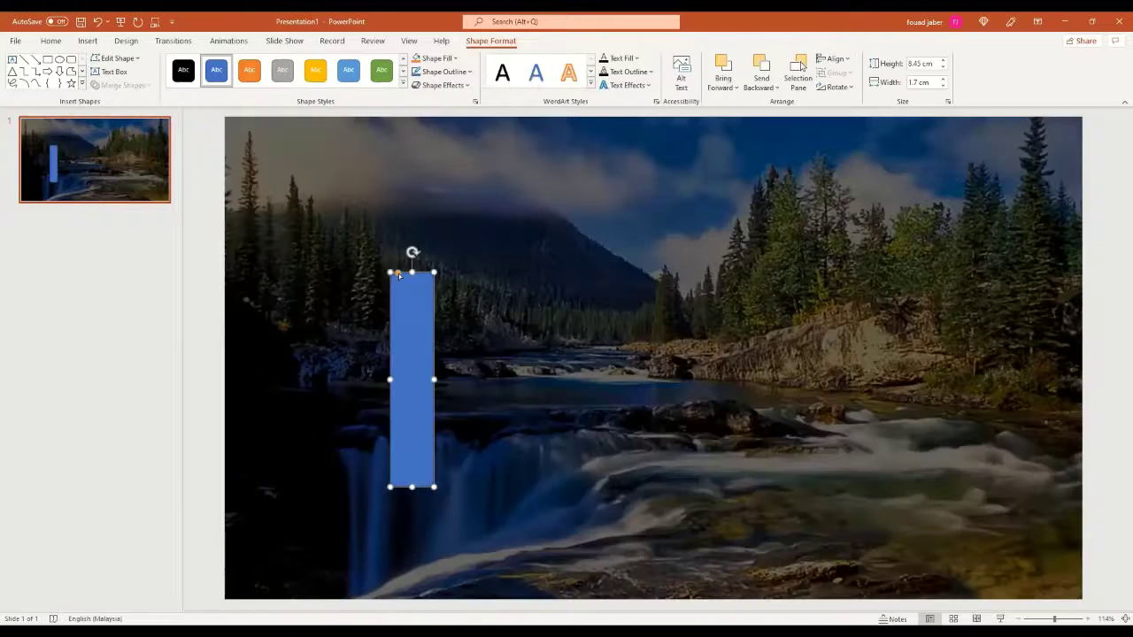
{"action": "left_click_drag", "start_coordinate": [398, 275], "coordinate": [412, 339]}
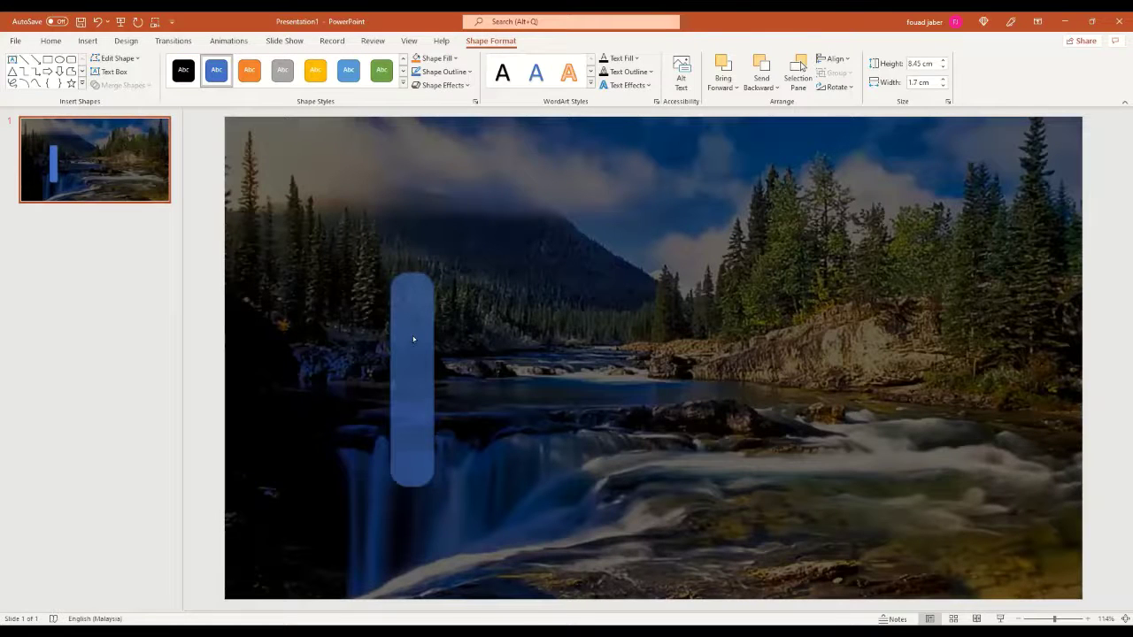
{"action": "left_click_drag", "start_coordinate": [413, 339], "coordinate": [413, 271]}
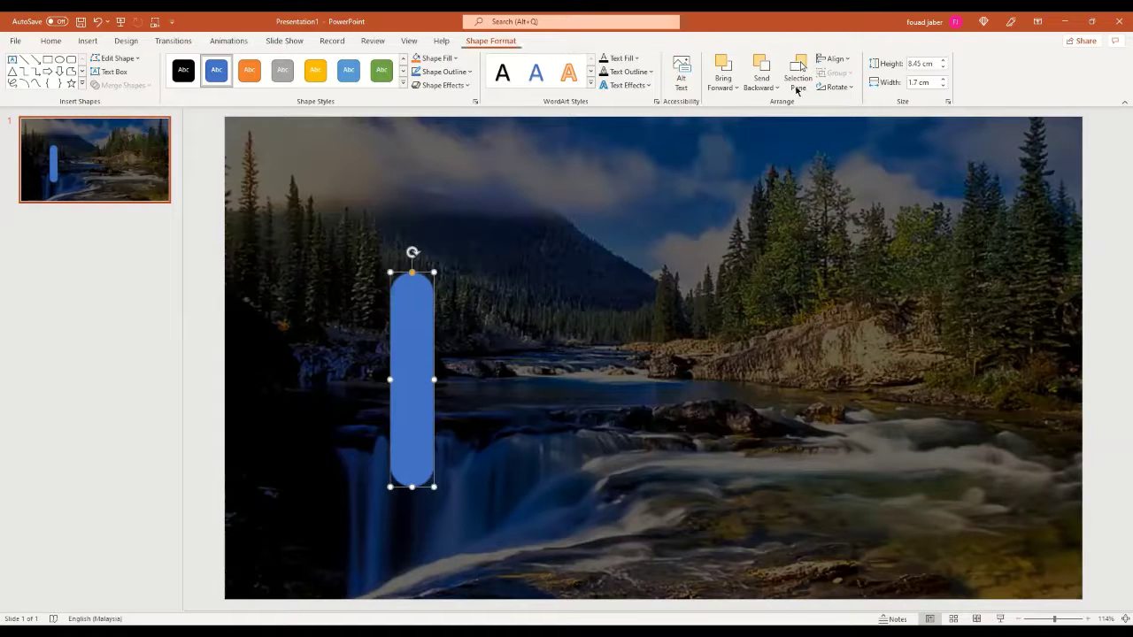
{"action": "left_click", "coordinate": [949, 105]}
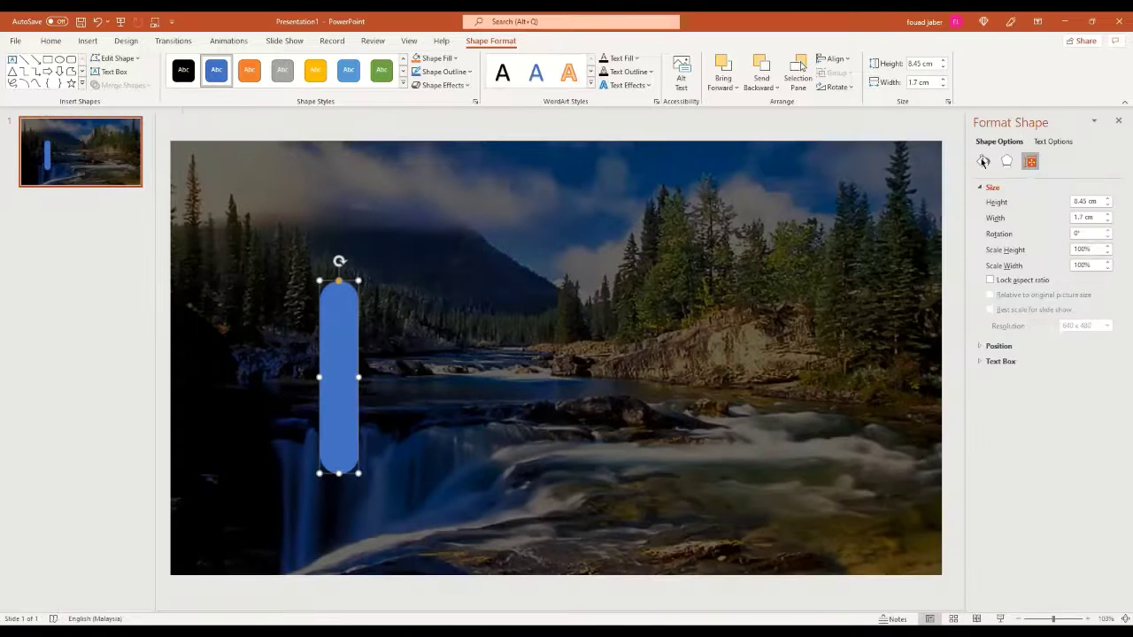
Give the pill no outline and a slide background fill so the bright photo shows through.
{"action": "left_click", "coordinate": [982, 163]}
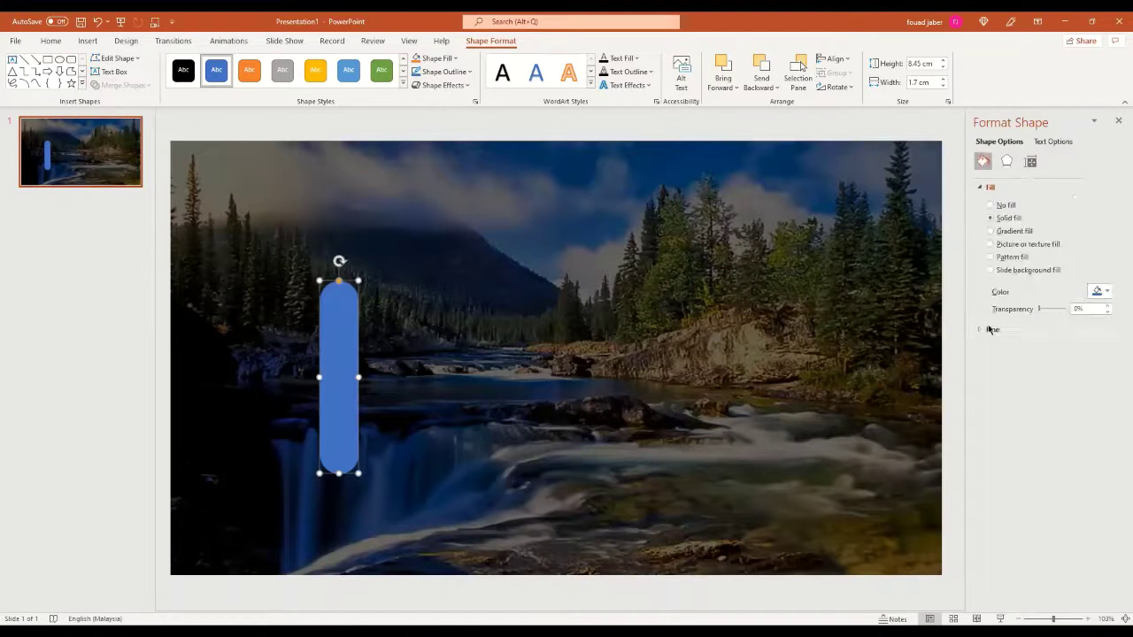
{"action": "left_click", "coordinate": [991, 329]}
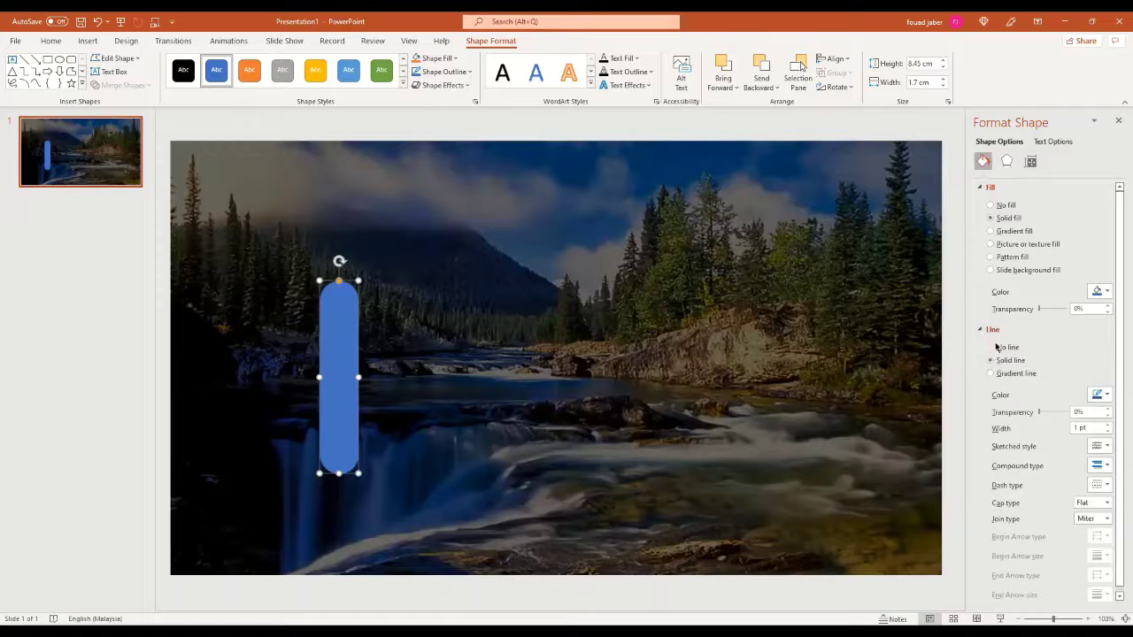
{"action": "left_click", "coordinate": [996, 347]}
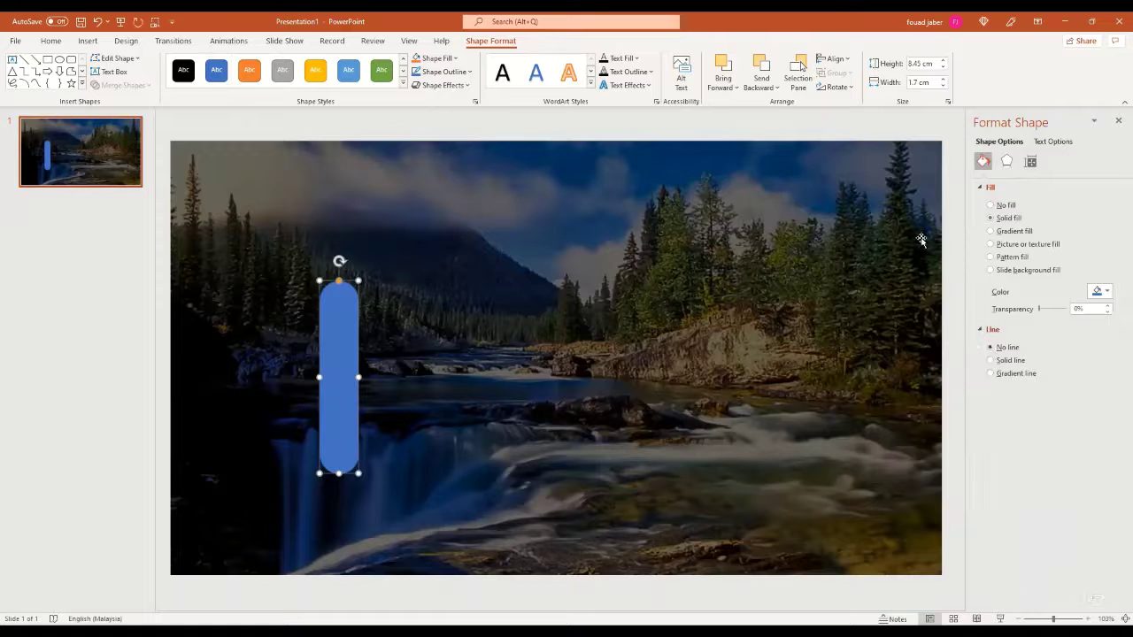
{"action": "left_click", "coordinate": [992, 271]}
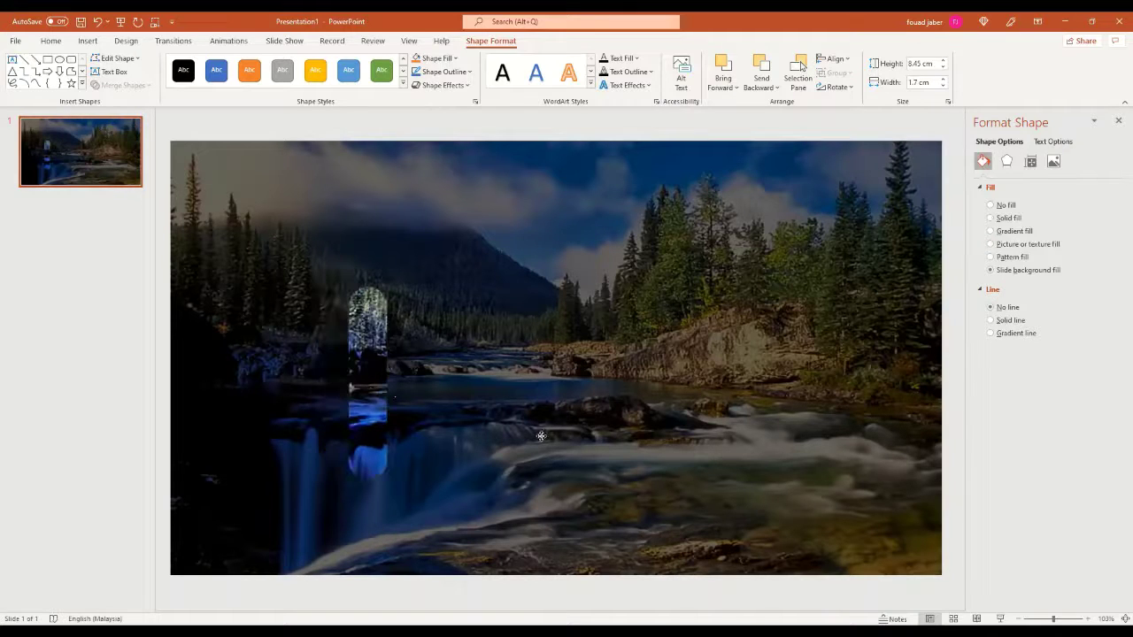
{"action": "left_click_drag", "start_coordinate": [342, 386], "coordinate": [628, 453]}
Rotate the pill diagonally and place it over the falling water, left of centre.
{"action": "mouse_move", "coordinate": [694, 389]}
{"action": "left_mouse_down"}
{"action": "mouse_move", "coordinate": [460, 352]}
{"action": "mouse_move", "coordinate": [293, 300]}
{"action": "mouse_move", "coordinate": [203, 413]}
{"action": "left_mouse_up"}
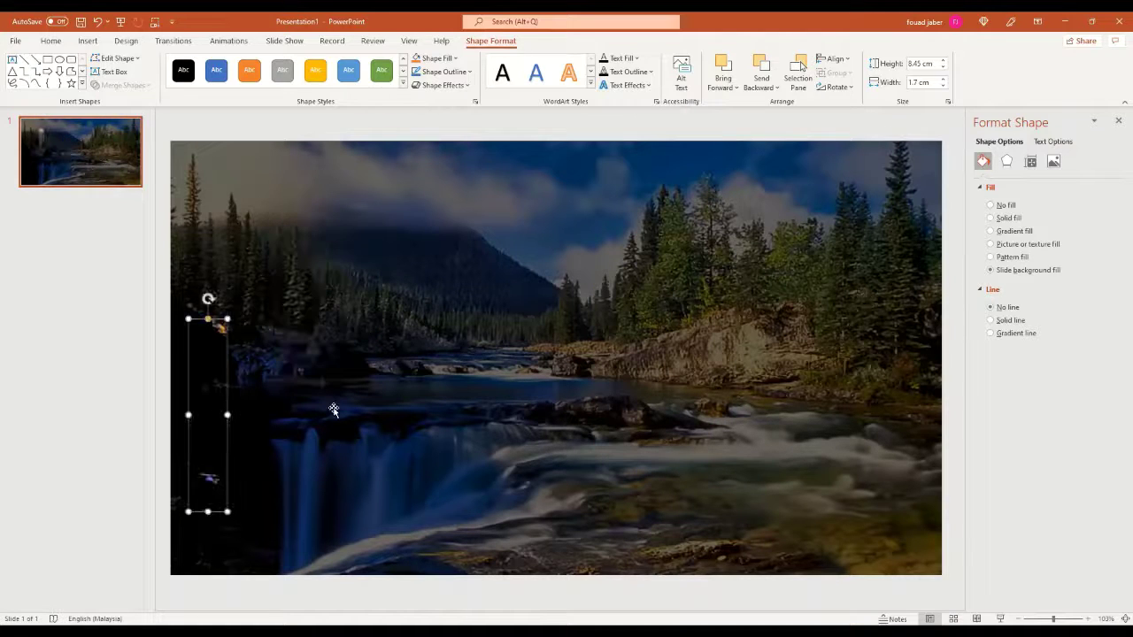
{"action": "left_click_drag", "start_coordinate": [459, 414], "coordinate": [651, 456]}
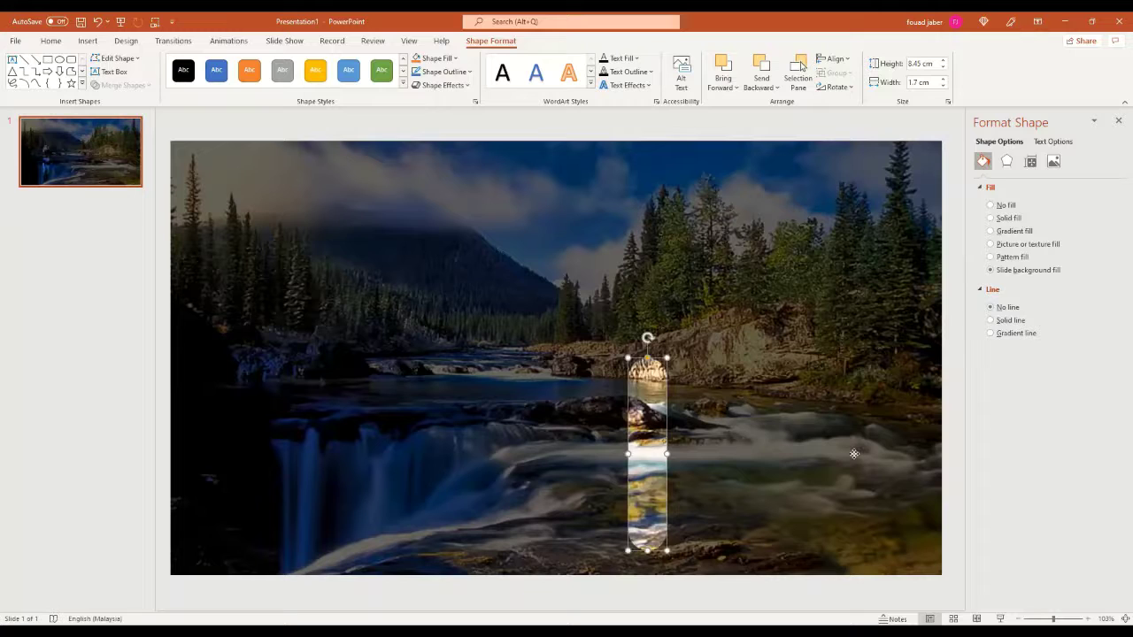
{"action": "mouse_move", "coordinate": [849, 470]}
{"action": "left_mouse_down"}
{"action": "mouse_move", "coordinate": [892, 288]}
{"action": "mouse_move", "coordinate": [714, 270]}
{"action": "mouse_move", "coordinate": [737, 438]}
{"action": "left_mouse_up"}
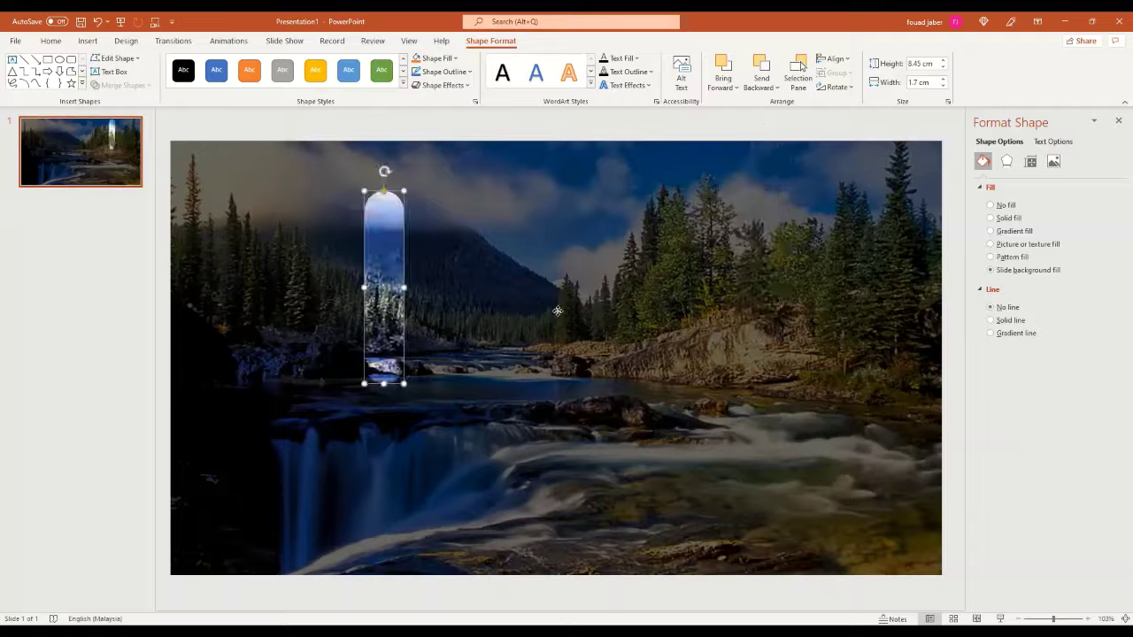
{"action": "left_click_drag", "start_coordinate": [736, 437], "coordinate": [801, 394]}
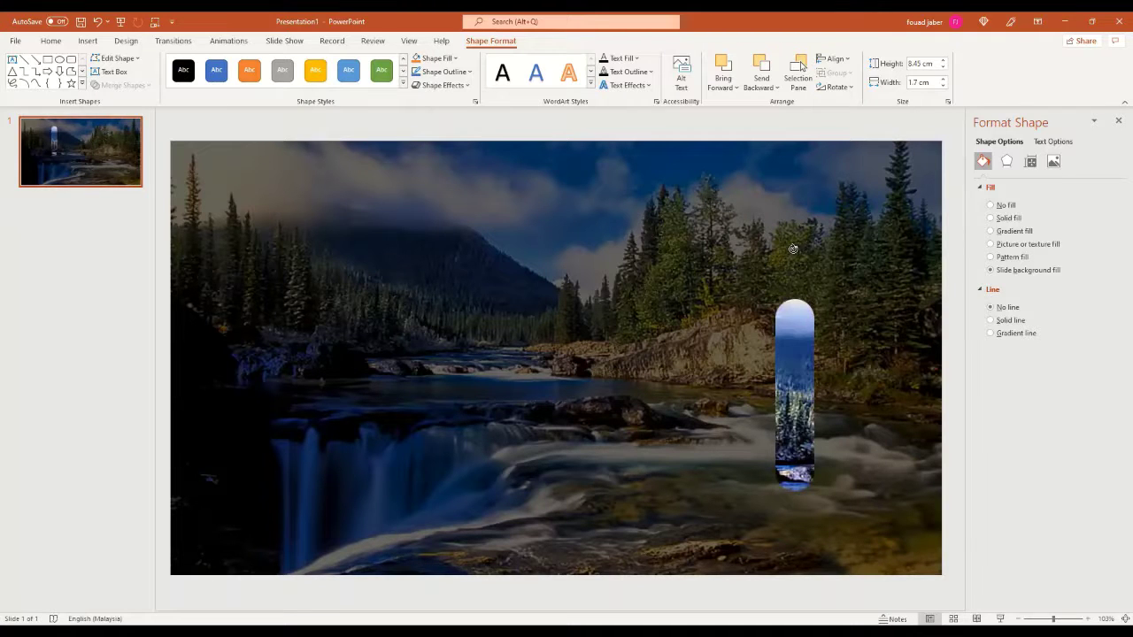
{"action": "left_click_drag", "start_coordinate": [791, 345], "coordinate": [493, 333]}
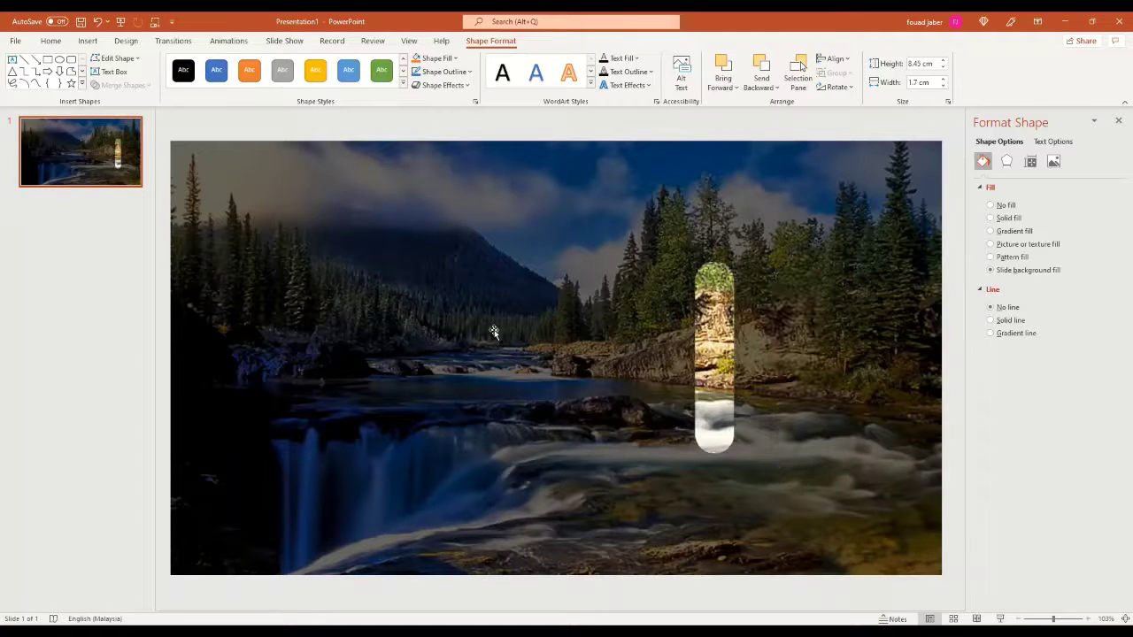
{"action": "left_click_drag", "start_coordinate": [489, 261], "coordinate": [421, 280]}
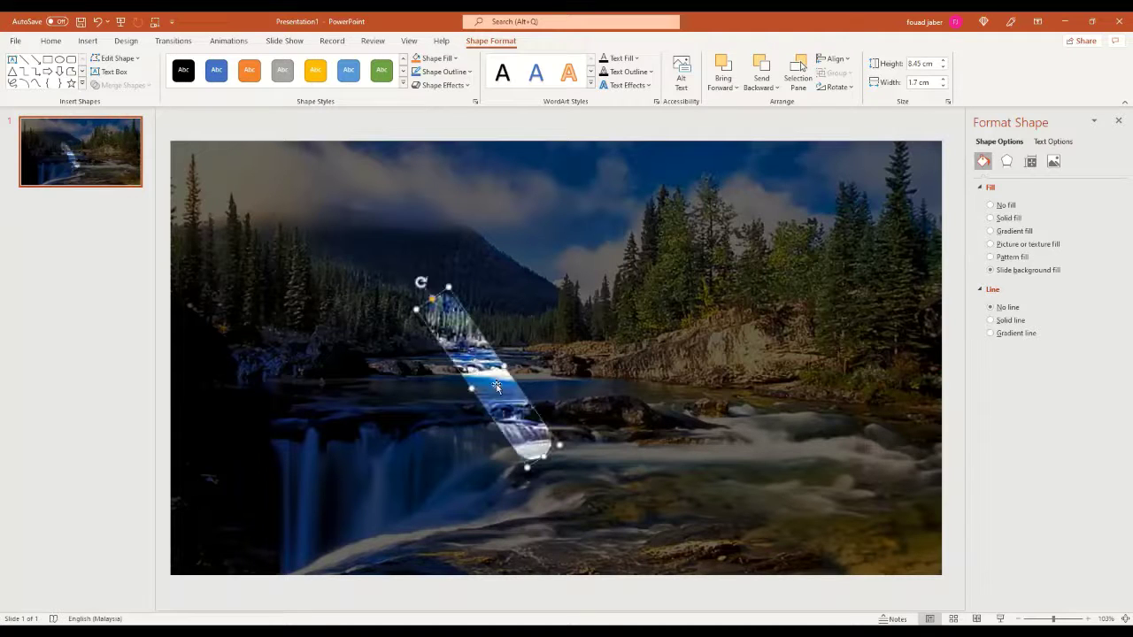
{"action": "left_click_drag", "start_coordinate": [496, 387], "coordinate": [458, 378]}
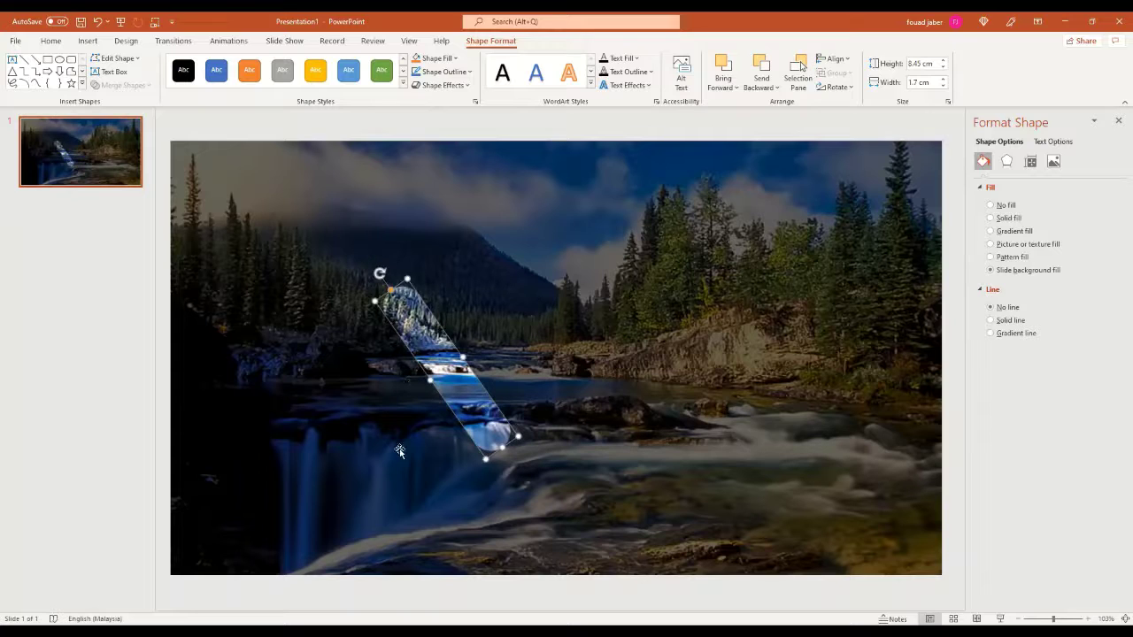
{"action": "left_click_drag", "start_coordinate": [400, 451], "coordinate": [368, 537]}
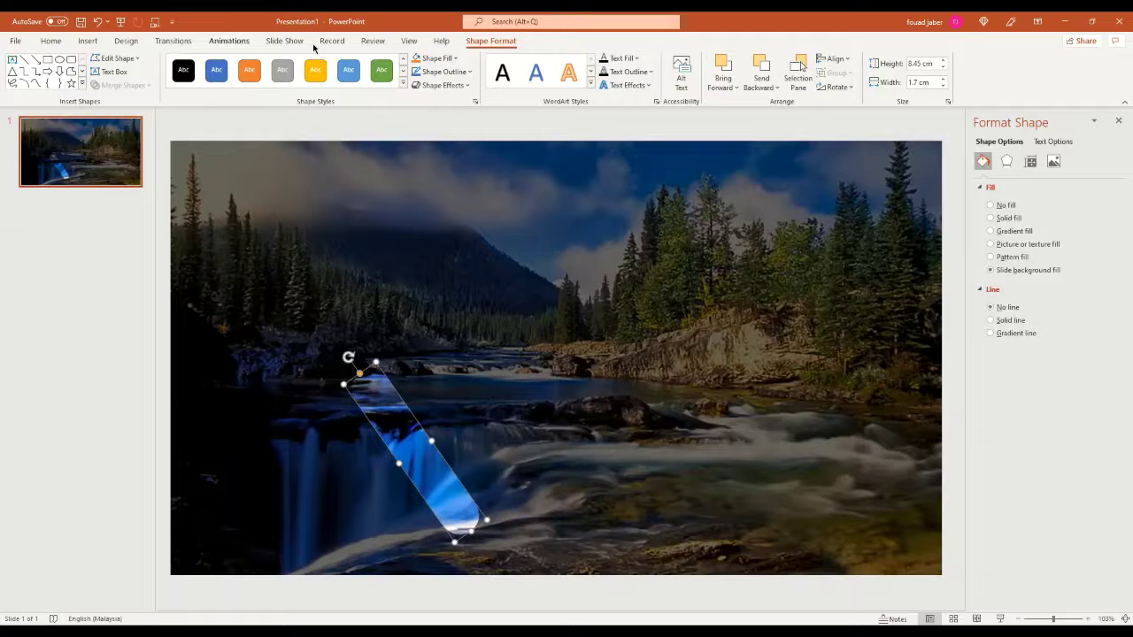
{"action": "left_click", "coordinate": [1118, 121]}
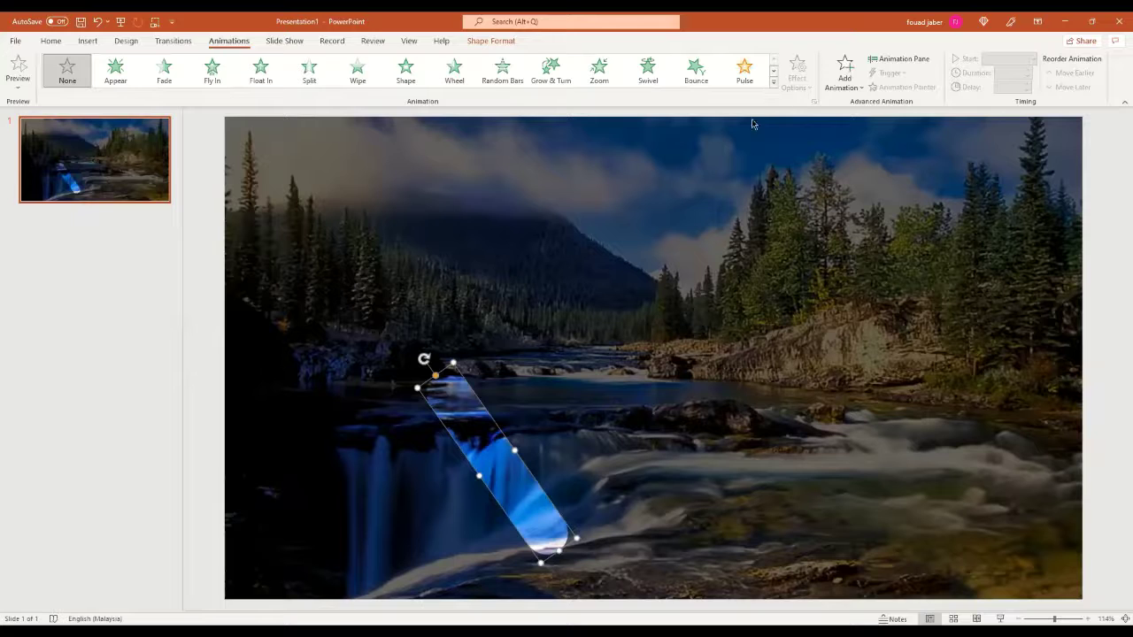
Add a 2-second Lines motion path sliding the bar up-left along its tilt.
{"action": "left_click", "coordinate": [773, 82]}
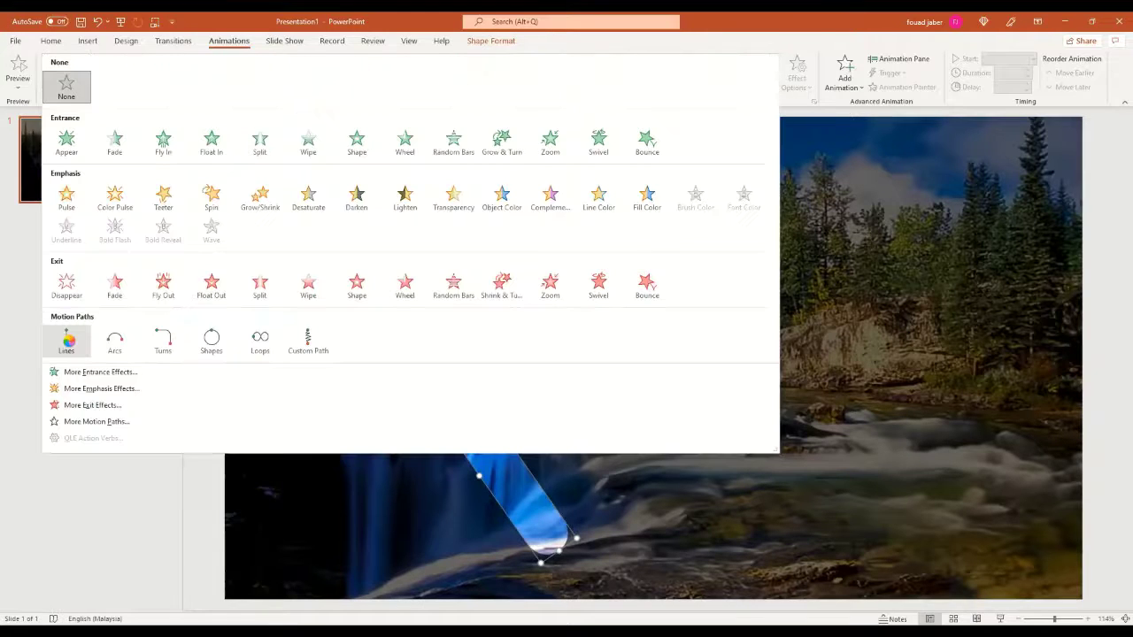
{"action": "left_click", "coordinate": [412, 378]}
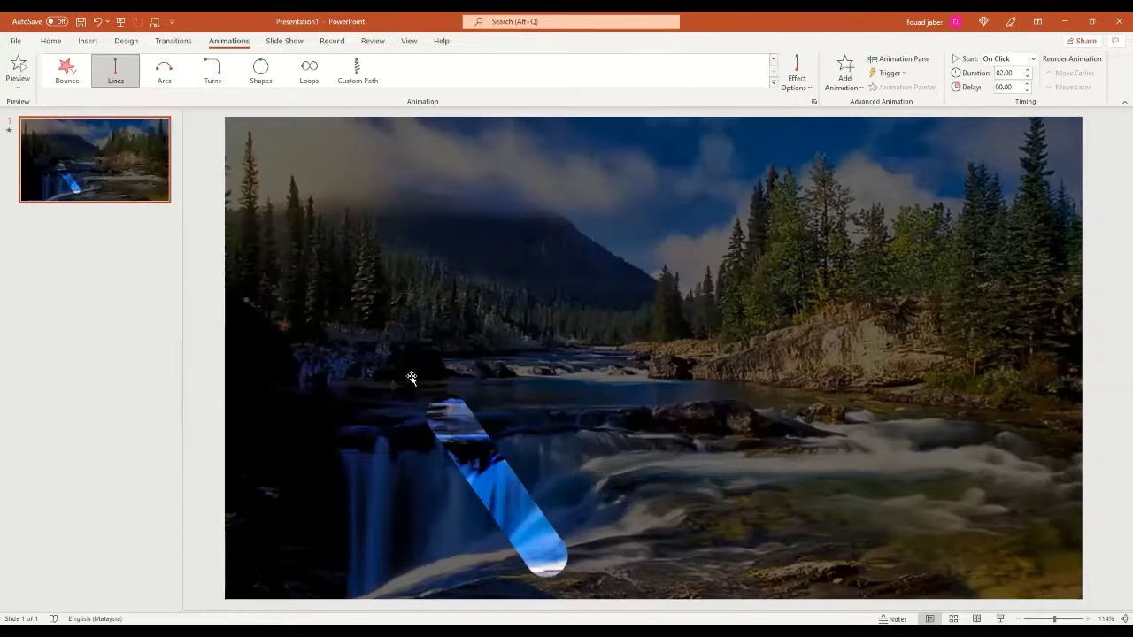
{"action": "left_click_drag", "start_coordinate": [497, 551], "coordinate": [496, 580]}
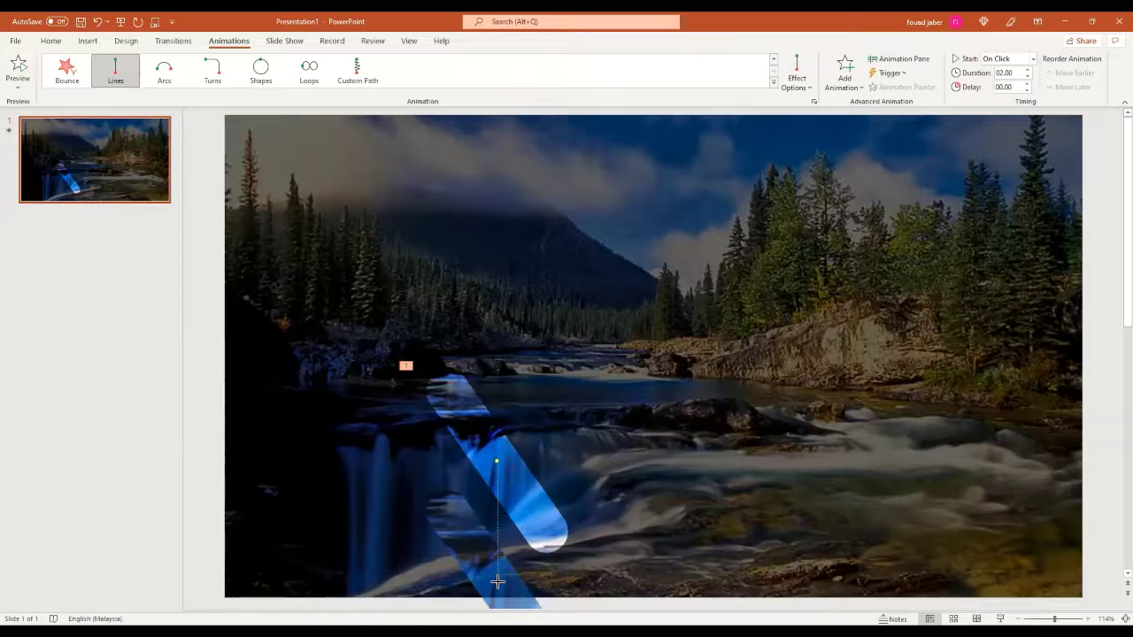
{"action": "left_click", "coordinate": [477, 433]}
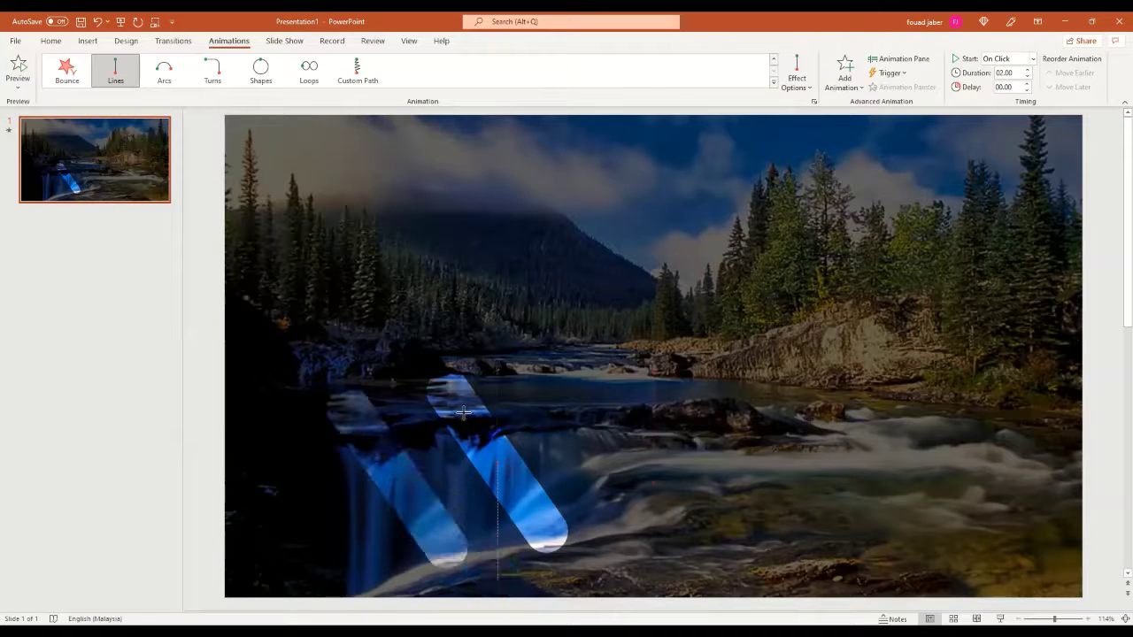
{"action": "left_click_drag", "start_coordinate": [463, 412], "coordinate": [449, 393]}
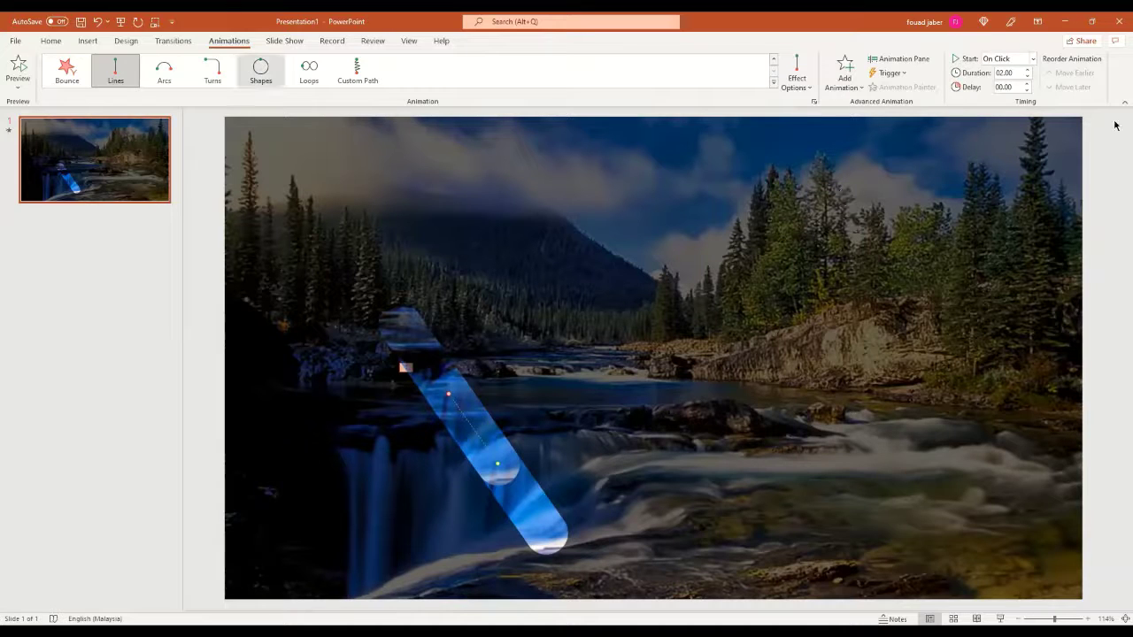
{"action": "left_click", "coordinate": [888, 62]}
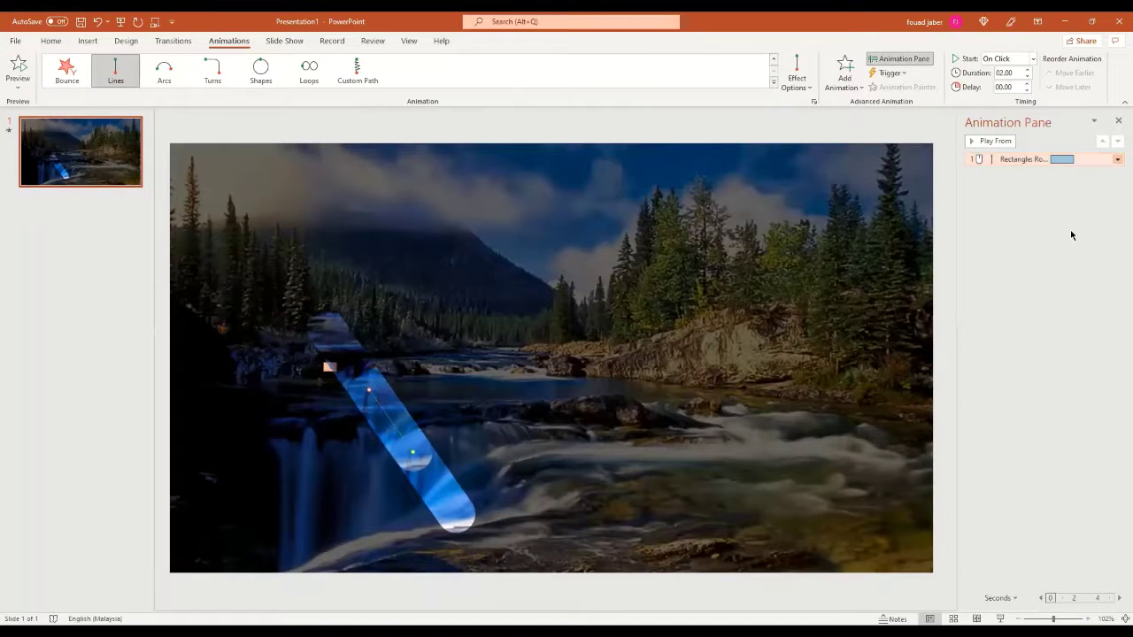
Set the motion to start With Previous, auto-reverse, and repeat Until End of Slide.
{"action": "left_click", "coordinate": [1117, 159]}
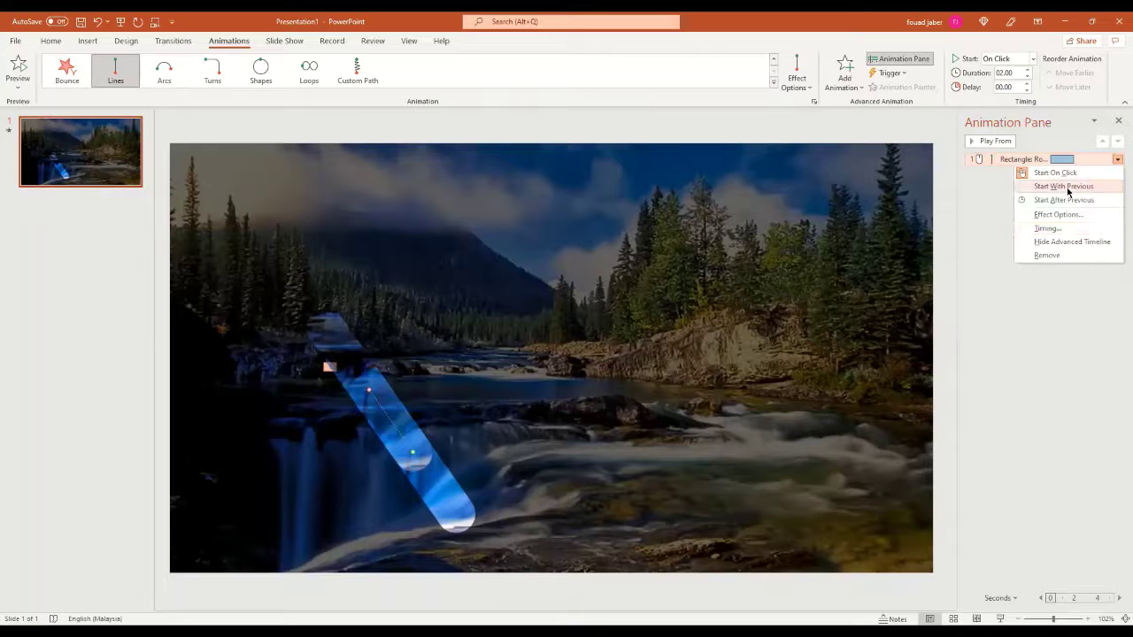
{"action": "key", "text": "Return"}
{"action": "left_click", "coordinate": [1118, 160]}
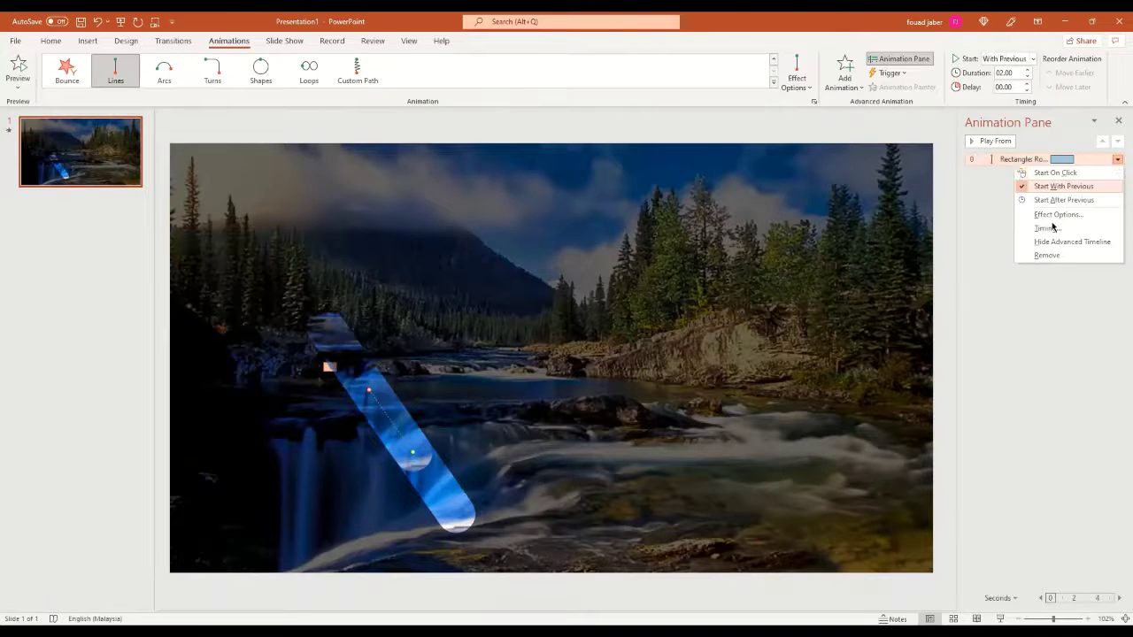
{"action": "left_click", "coordinate": [1040, 215]}
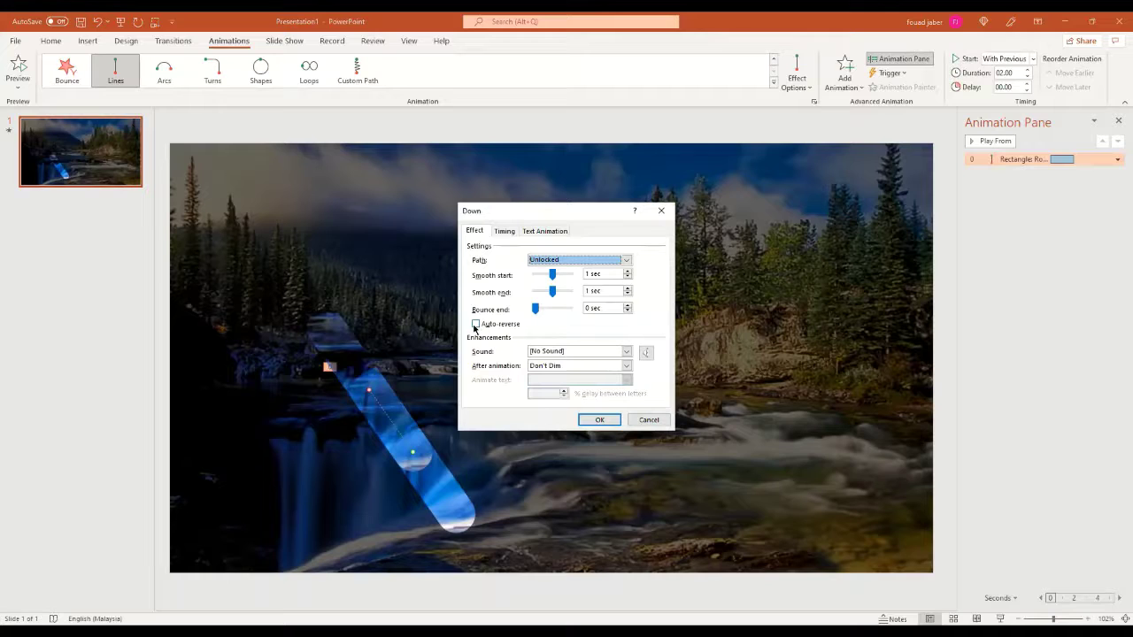
{"action": "left_click", "coordinate": [476, 325]}
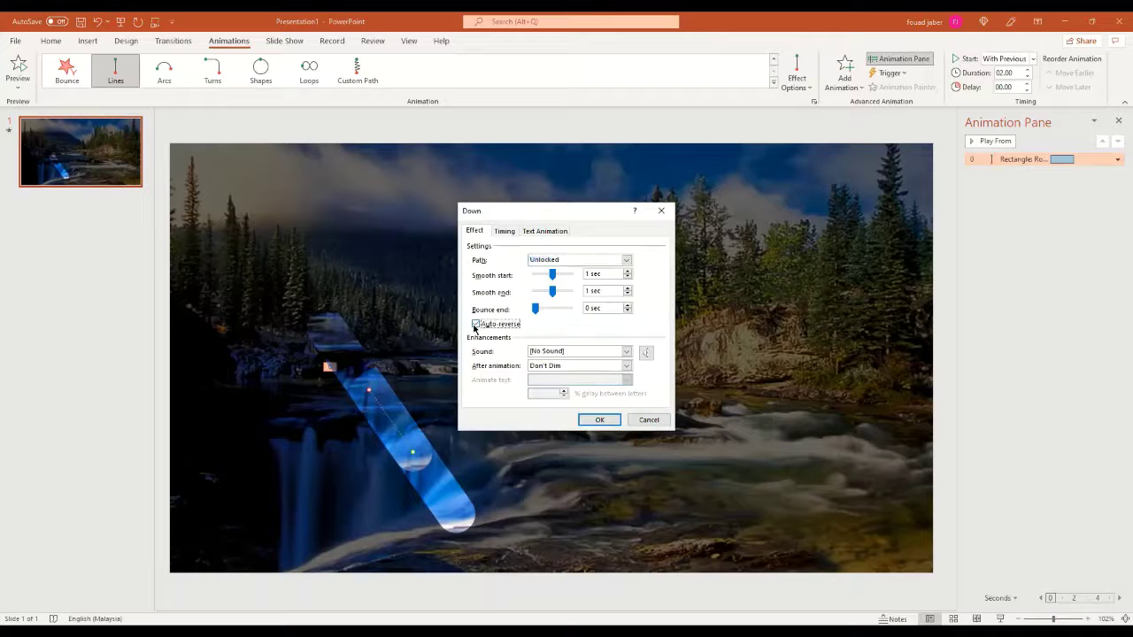
{"action": "left_click", "coordinate": [507, 231]}
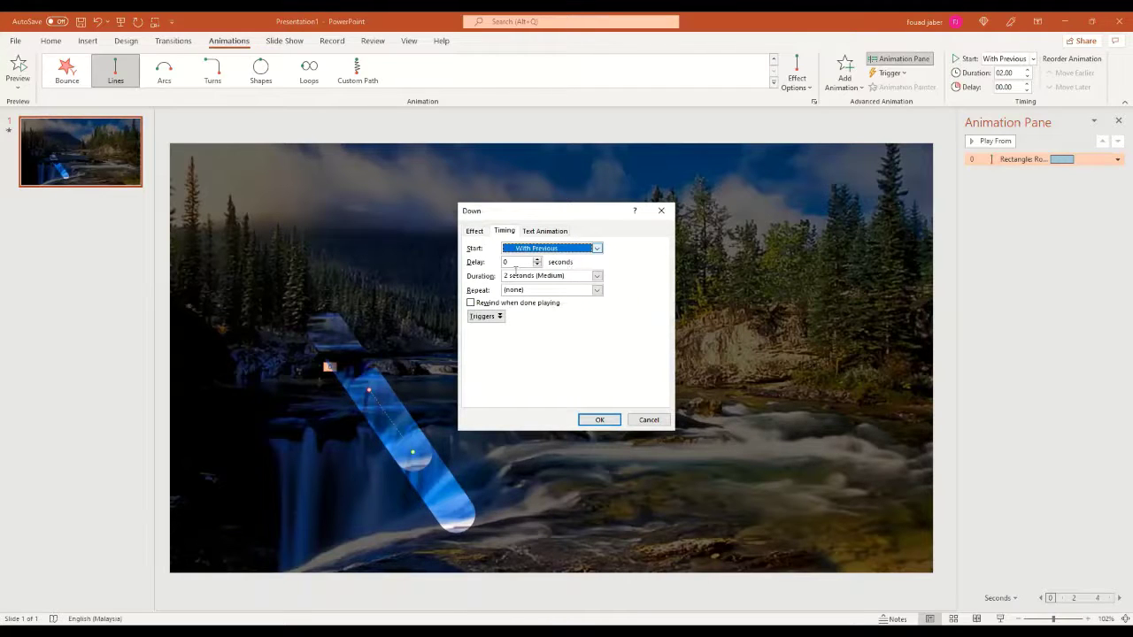
{"action": "left_click", "coordinate": [596, 292]}
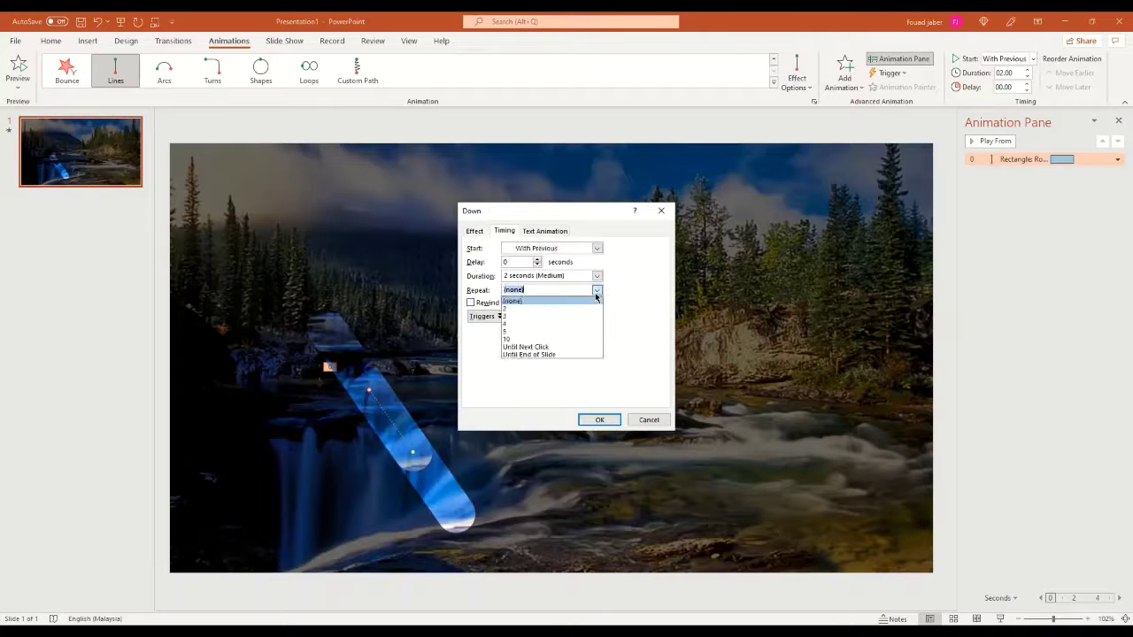
{"action": "left_click", "coordinate": [528, 354]}
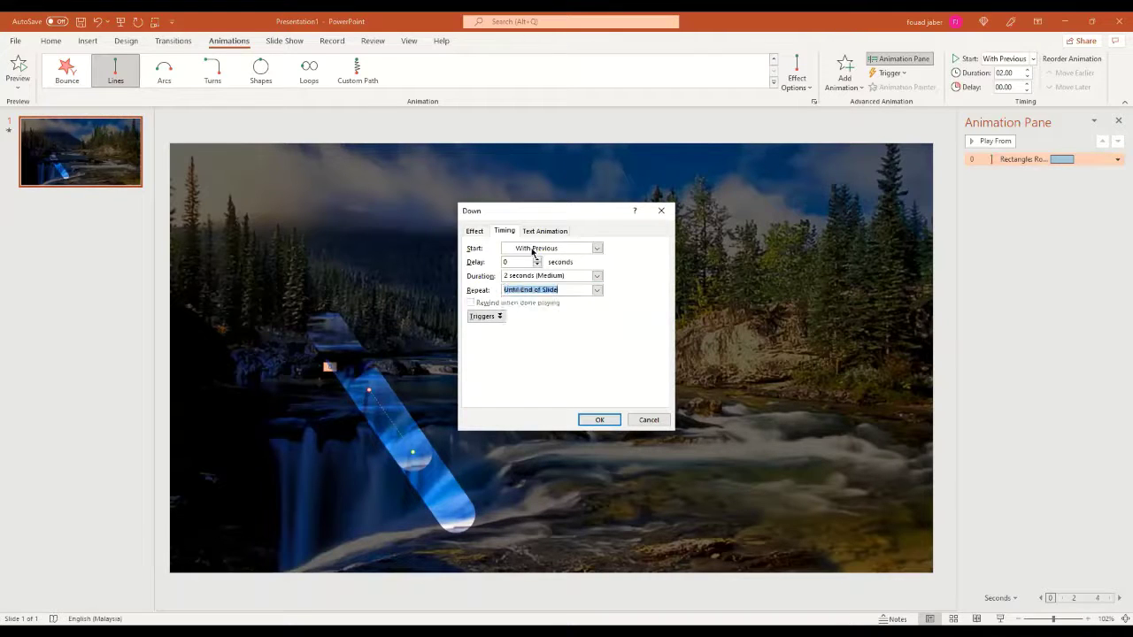
{"action": "left_click", "coordinate": [598, 248]}
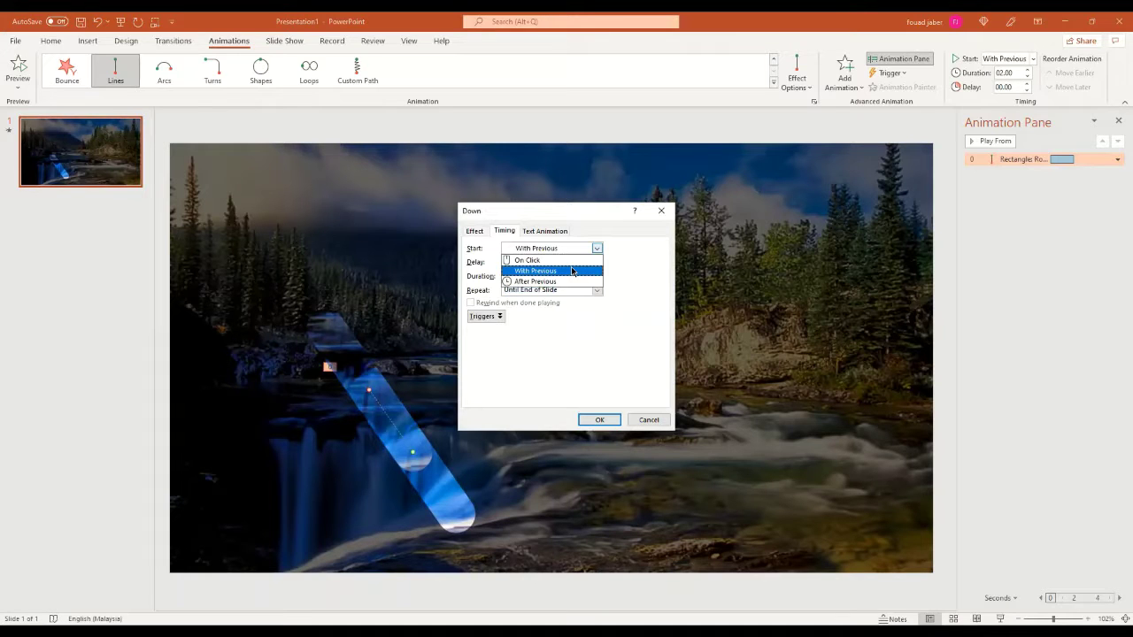
{"action": "left_click", "coordinate": [517, 325]}
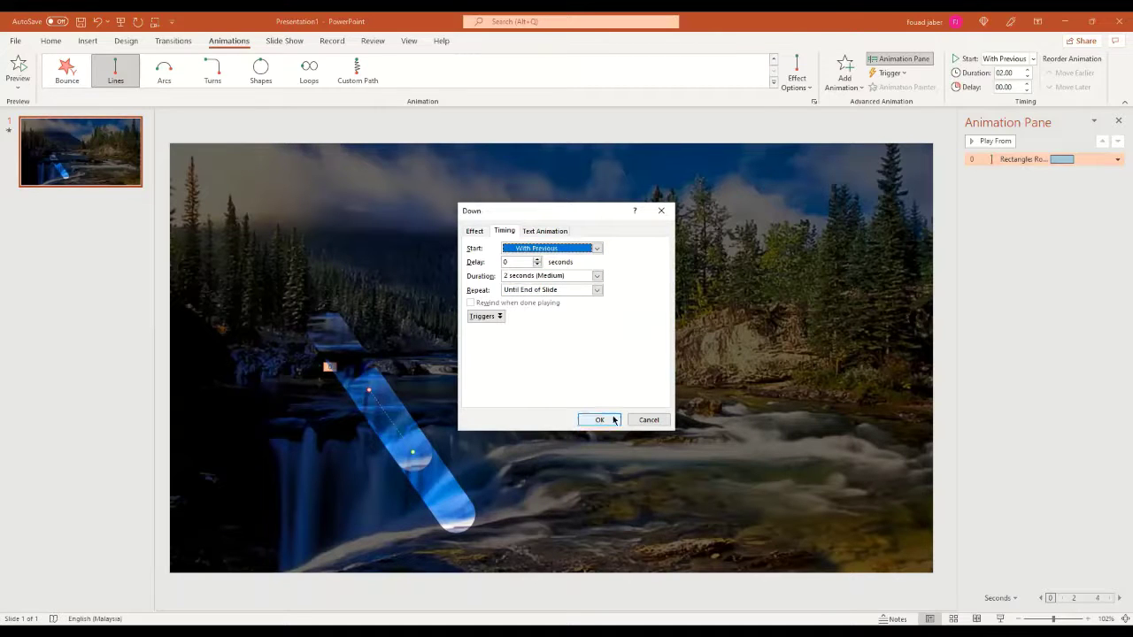
{"action": "left_click", "coordinate": [589, 416]}
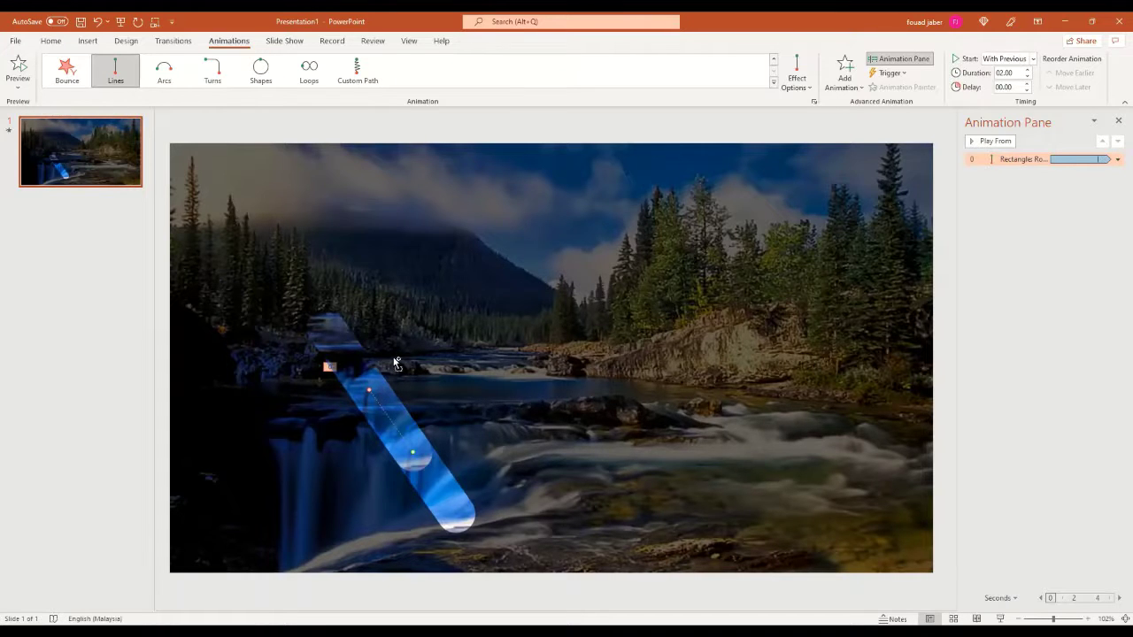
Duplicate the animated bar twice, placing each copy up-right beside the previous one.
{"action": "left_click", "coordinate": [358, 373]}
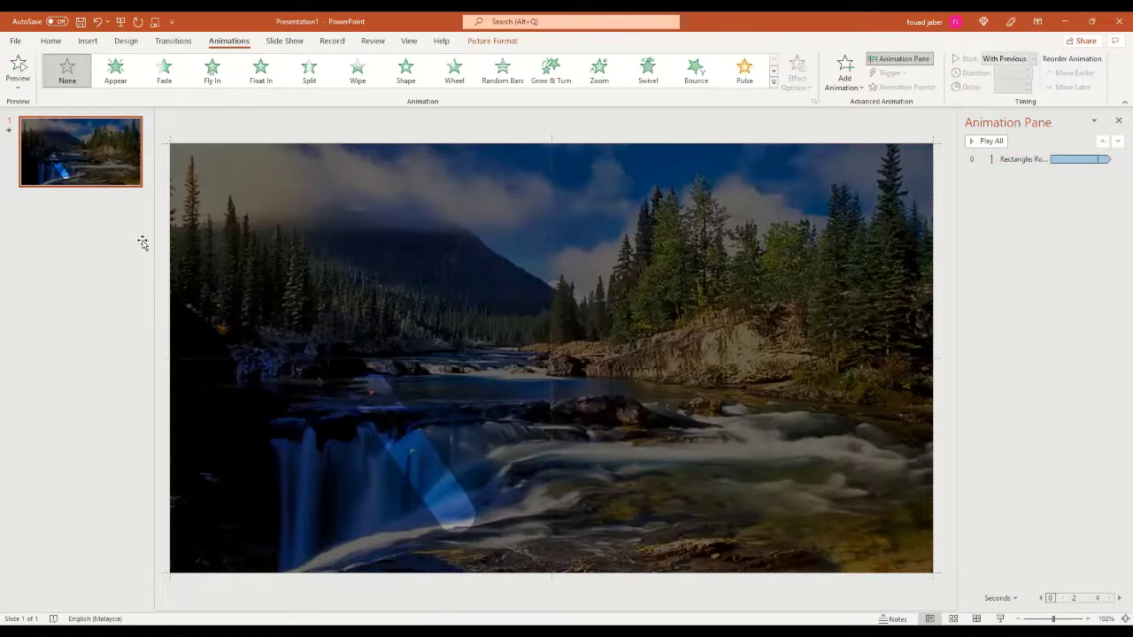
{"action": "left_click", "coordinate": [95, 21]}
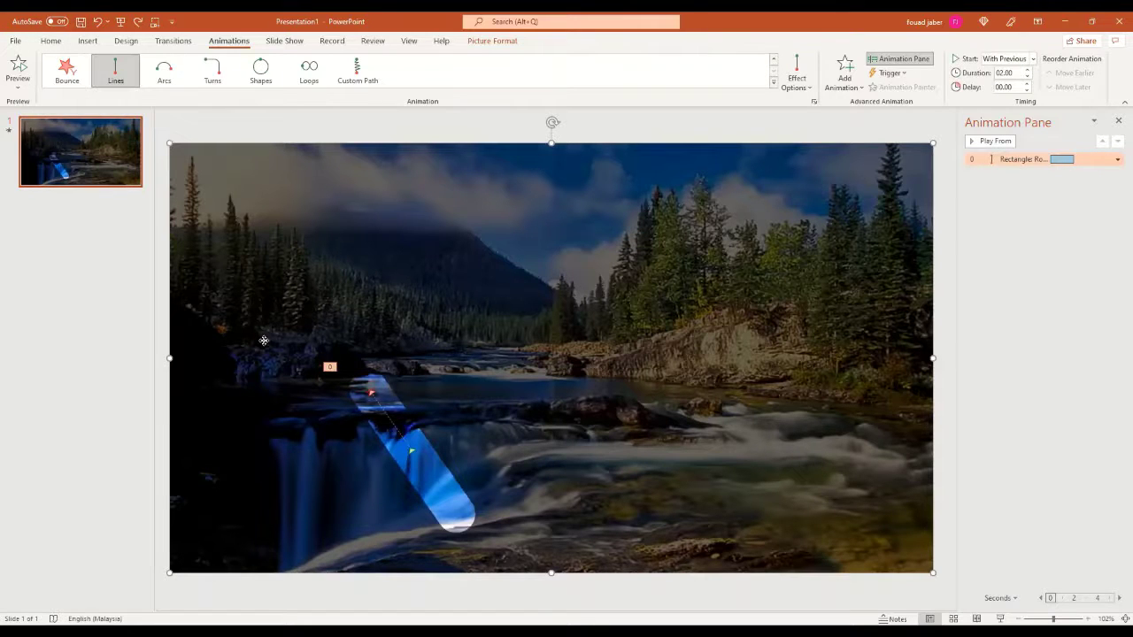
{"action": "key", "text": "ctrl+z"}
{"action": "key", "text": "ctrl+z"}
{"action": "key", "text": "ctrl+z"}
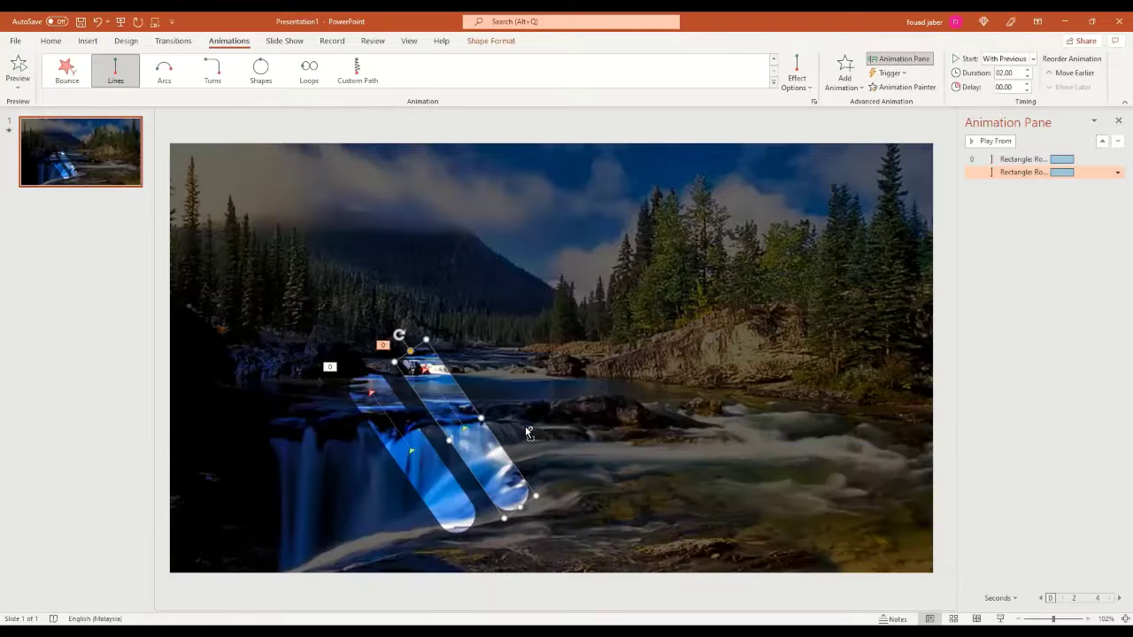
{"action": "left_click_drag", "start_coordinate": [527, 431], "coordinate": [530, 432]}
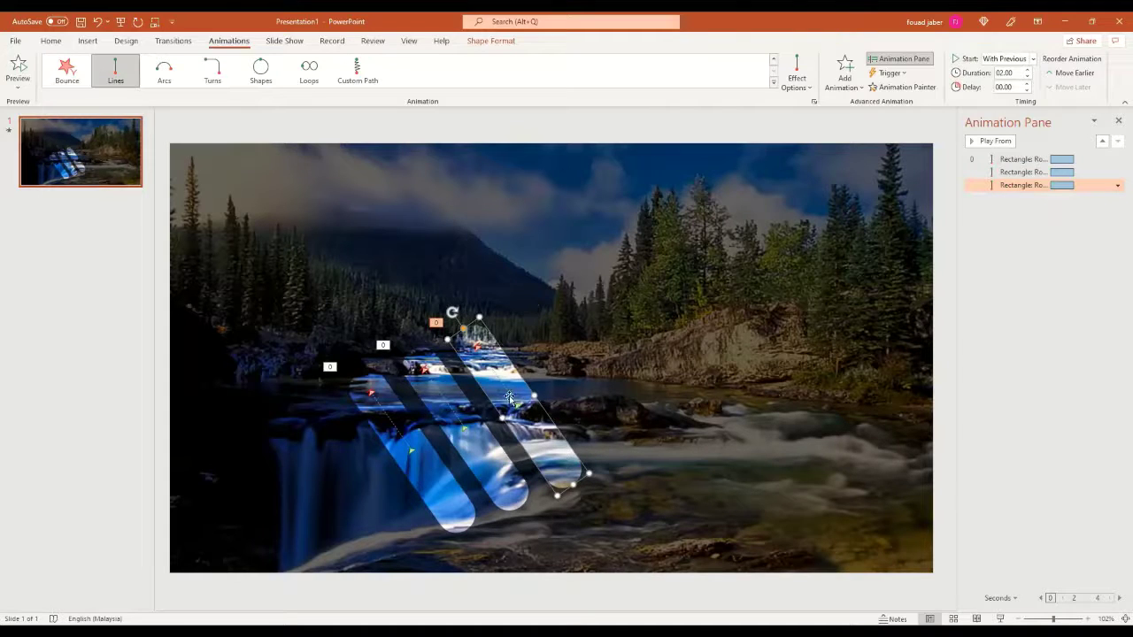
{"action": "left_click", "coordinate": [805, 420]}
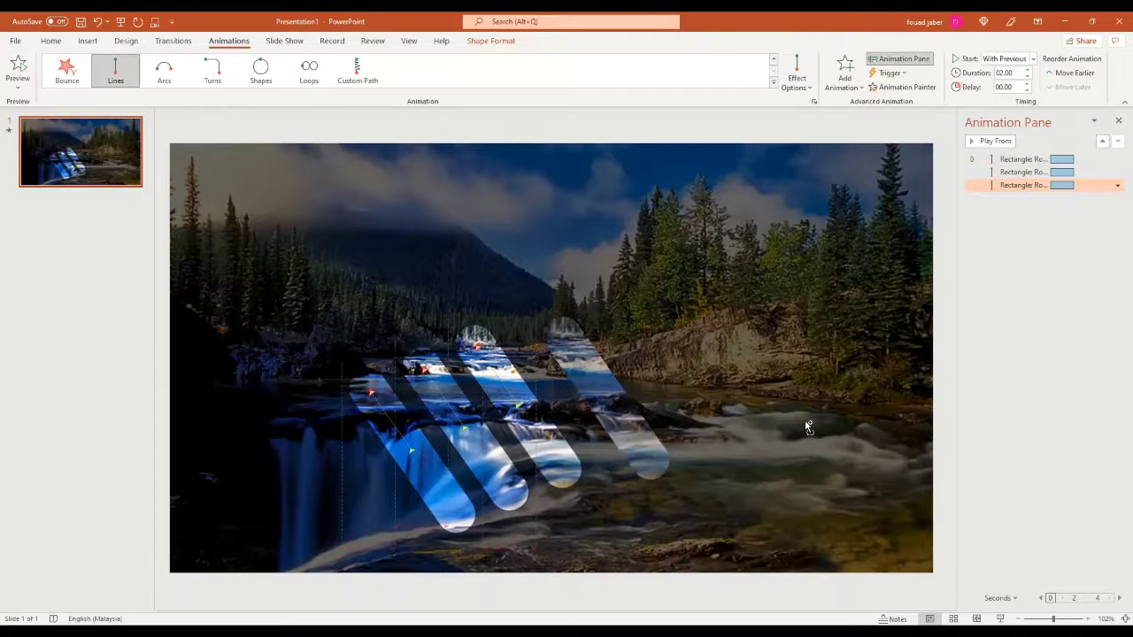
Tilt the right bar the other way and drag its motion-path end point up and right.
{"action": "left_click_drag", "start_coordinate": [806, 425], "coordinate": [808, 409]}
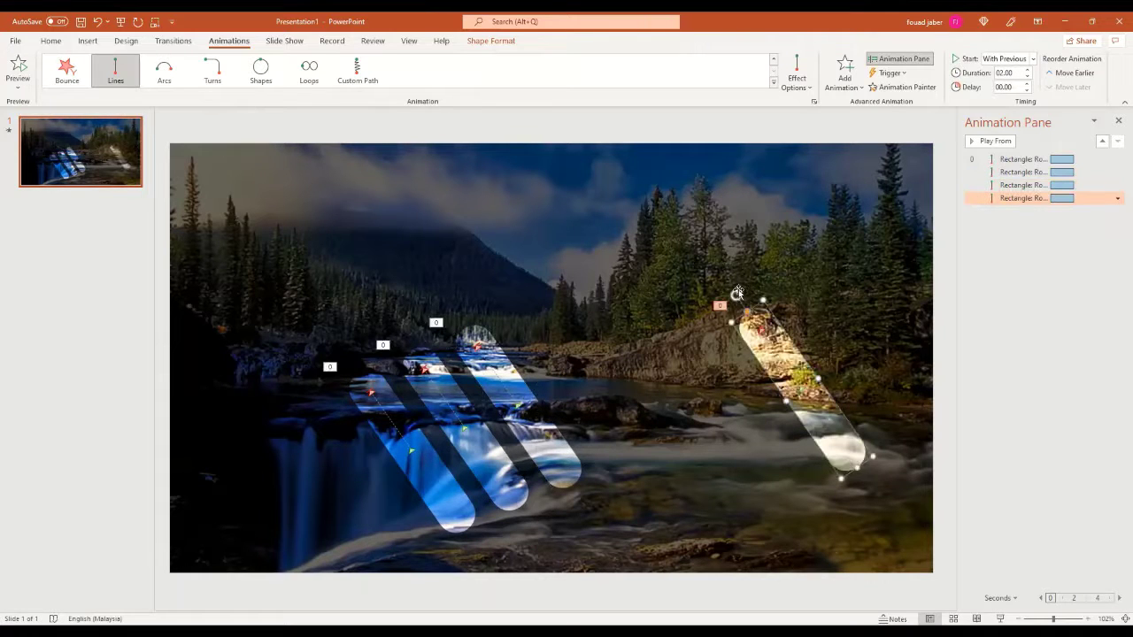
{"action": "left_click_drag", "start_coordinate": [737, 293], "coordinate": [868, 296]}
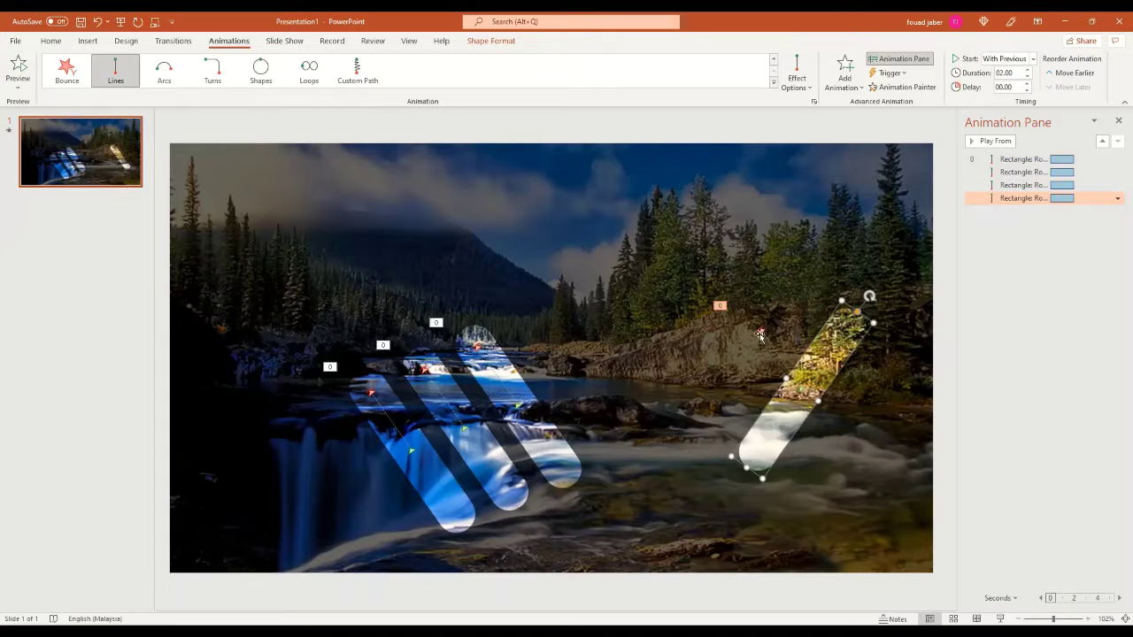
{"action": "left_click", "coordinate": [774, 351]}
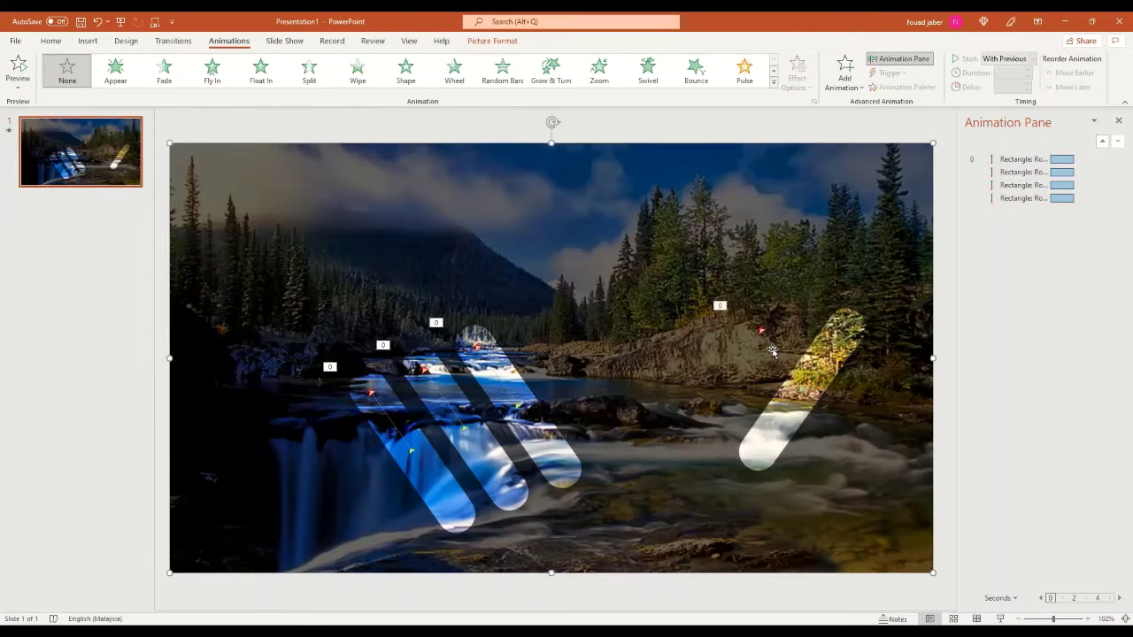
{"action": "left_click", "coordinate": [761, 331]}
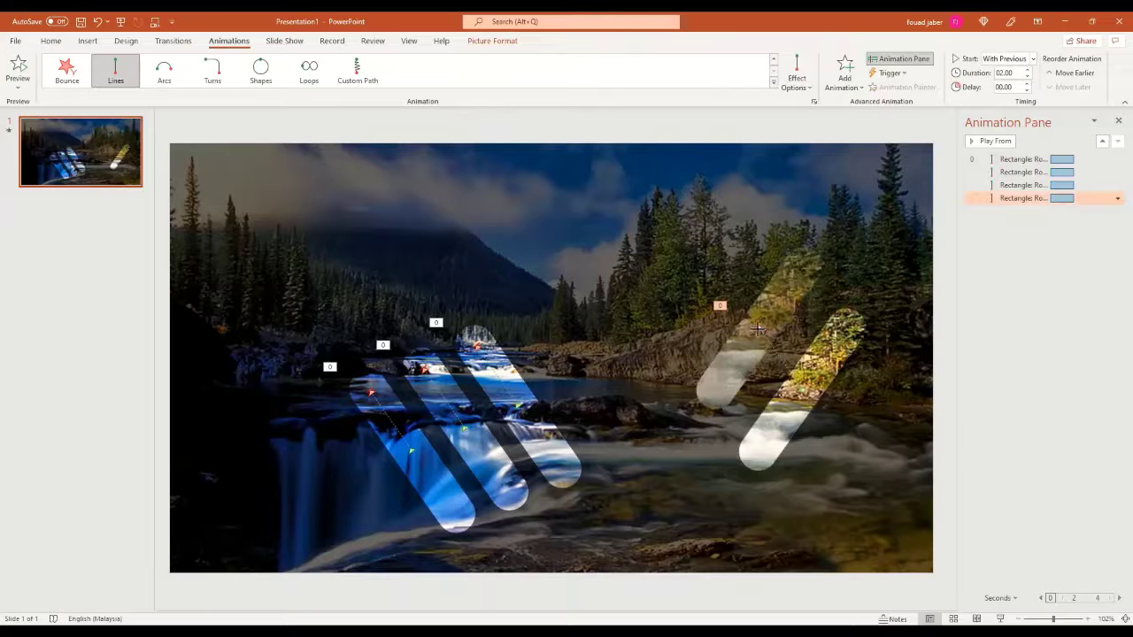
{"action": "left_click_drag", "start_coordinate": [777, 319], "coordinate": [860, 306]}
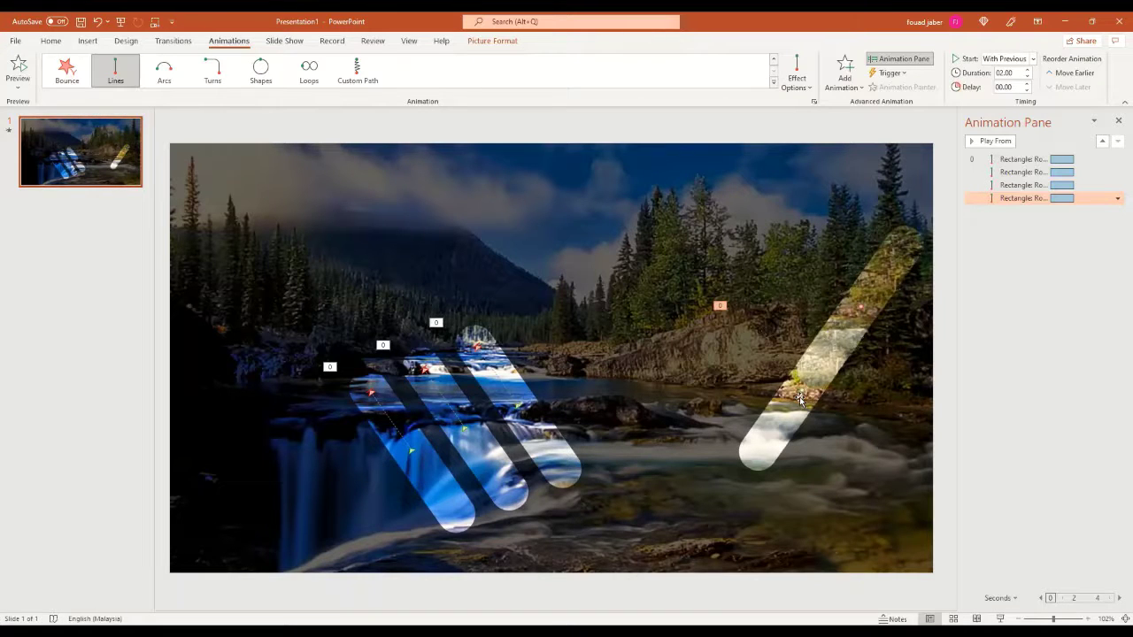
Duplicate the right bar up-left twice to make three right-side bars.
{"action": "left_click", "coordinate": [775, 603]}
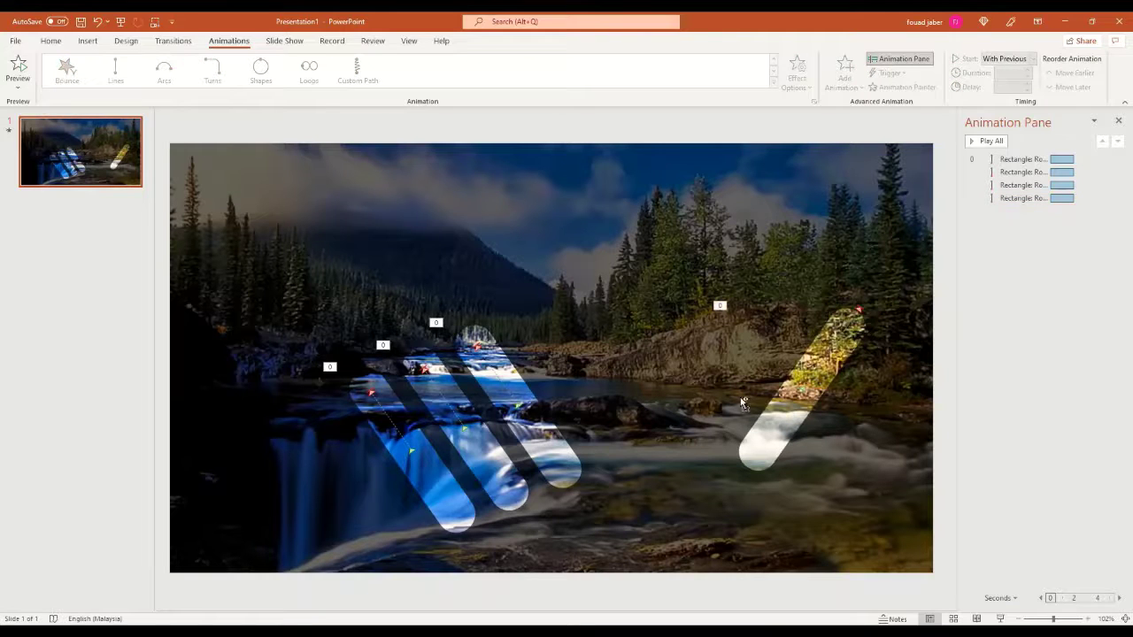
{"action": "left_click", "coordinate": [761, 409]}
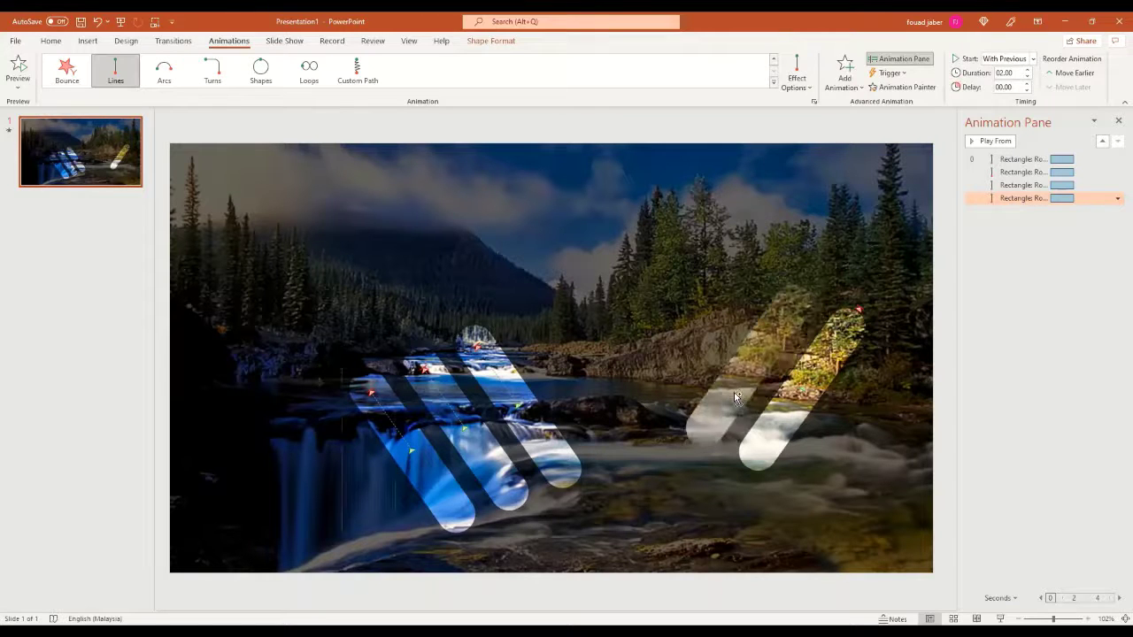
{"action": "left_click_drag", "start_coordinate": [735, 399], "coordinate": [679, 361], "text": "ctrl"}
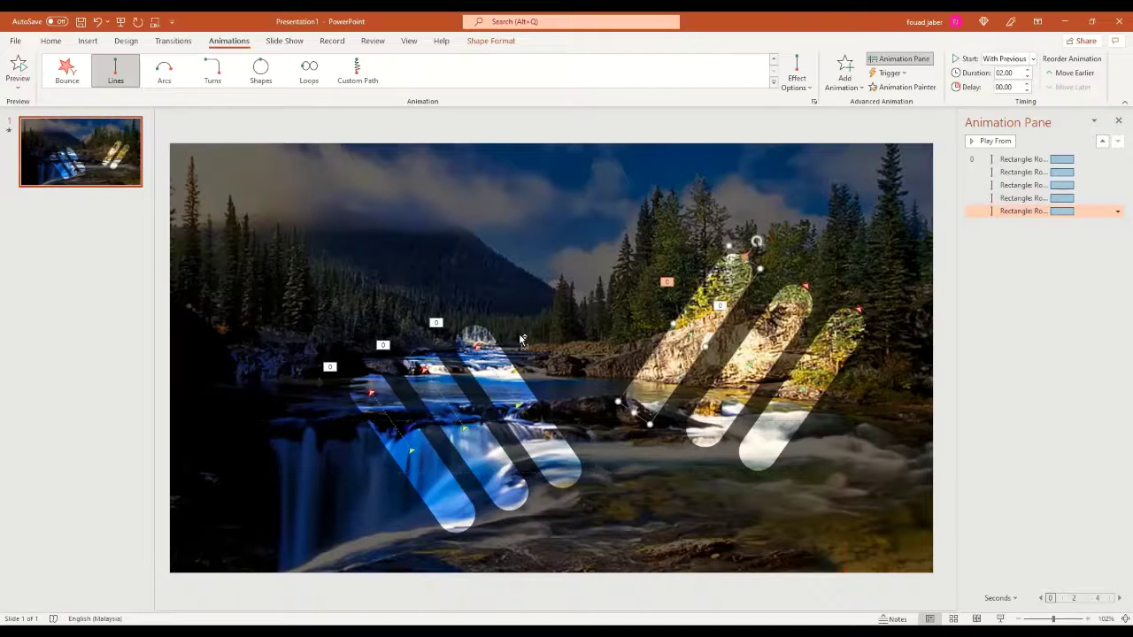
{"action": "key", "text": "ctrl+d"}
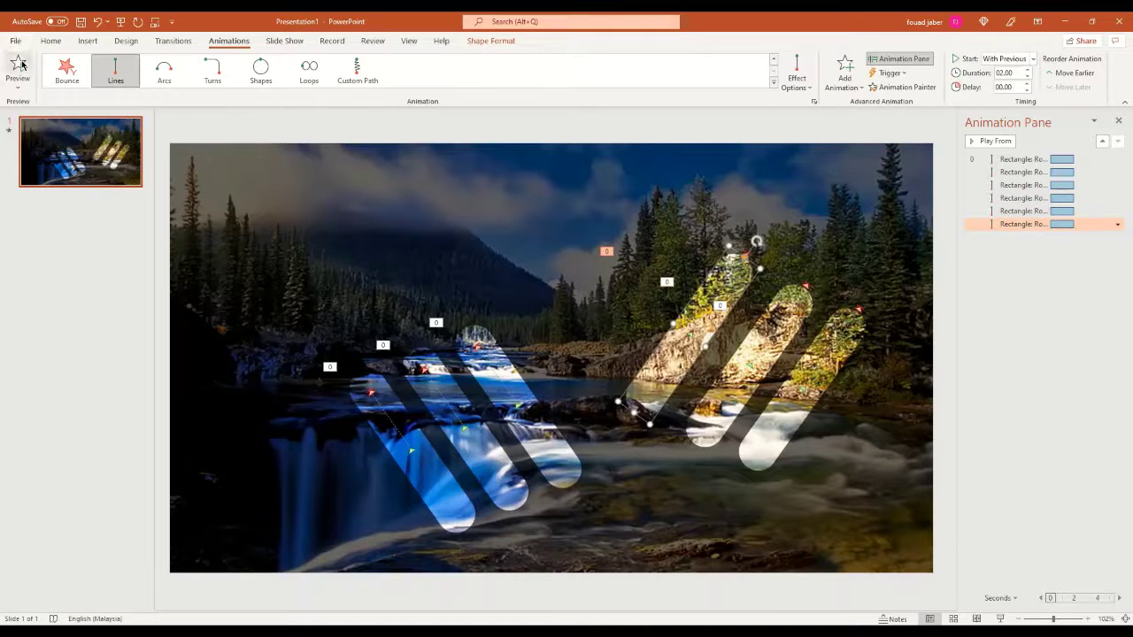
Preview the animations, then give the second bar's animation a 1-second delay.
{"action": "left_click", "coordinate": [18, 64]}
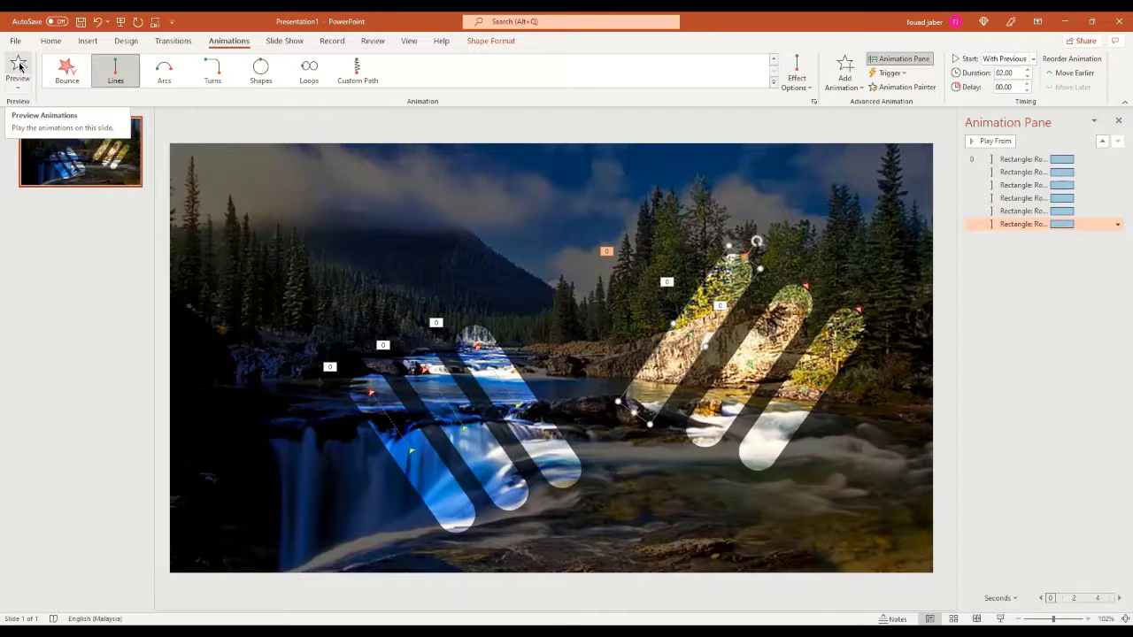
{"action": "left_click", "coordinate": [19, 66]}
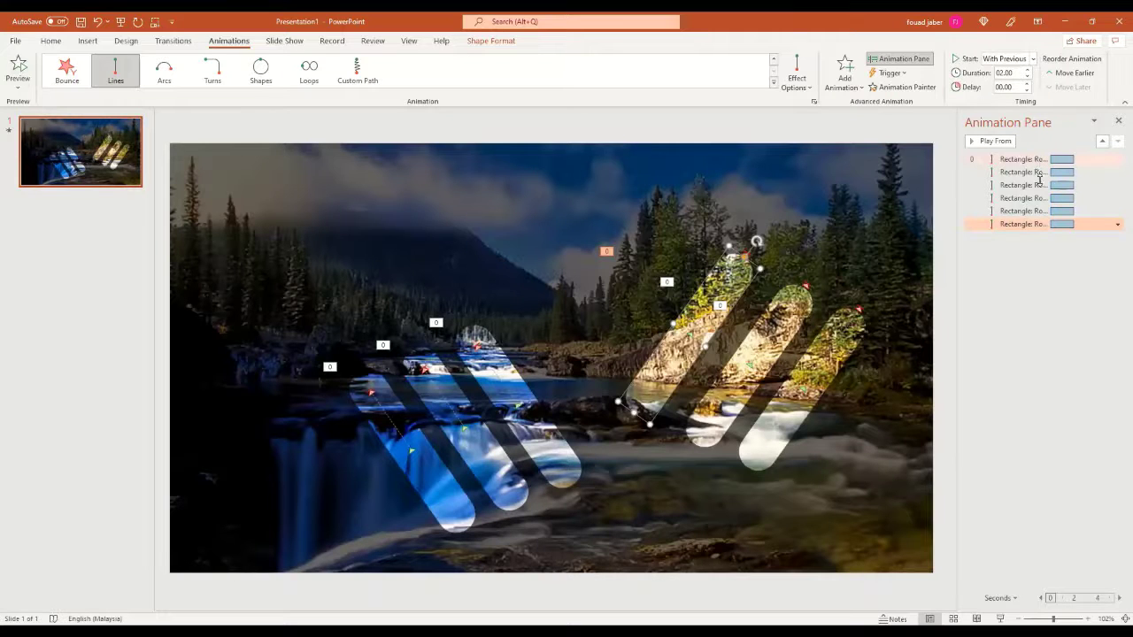
{"action": "left_click", "coordinate": [1039, 163]}
{"action": "left_click", "coordinate": [1038, 172]}
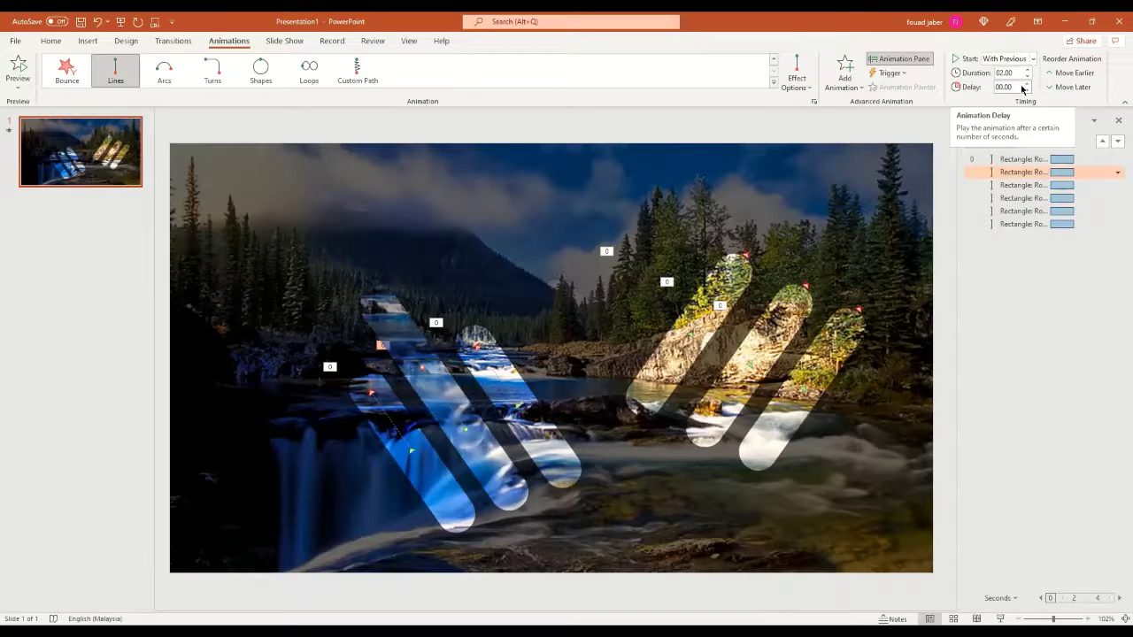
{"action": "left_click", "coordinate": [1023, 87]}
{"action": "key", "text": "BackSpace"}
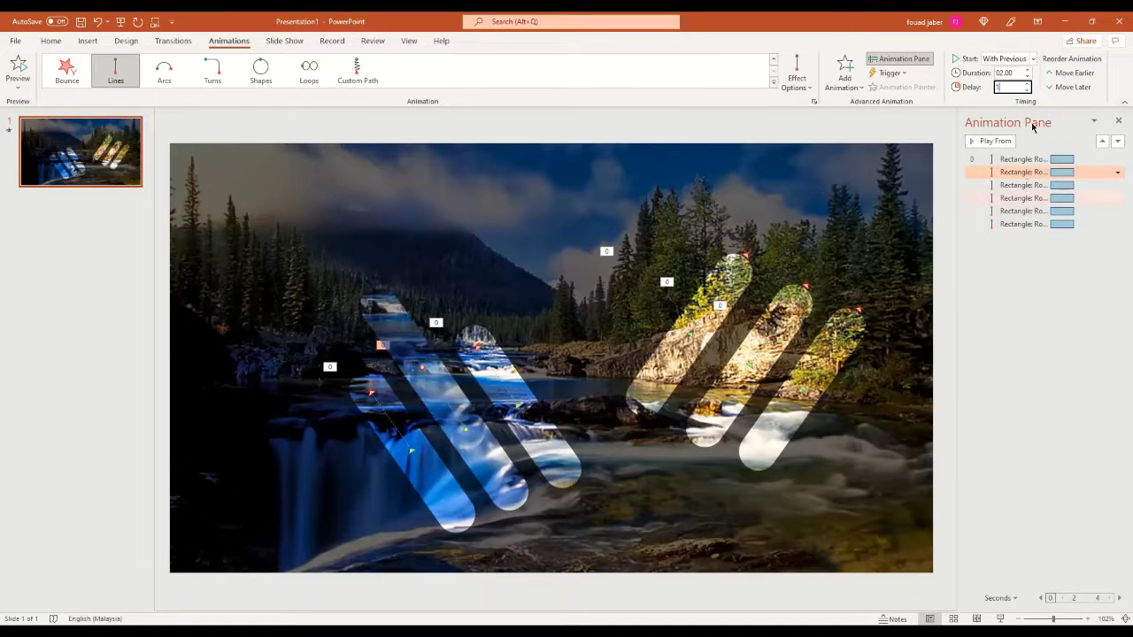
{"action": "type", "text": "1"}
{"action": "key", "text": "Return"}
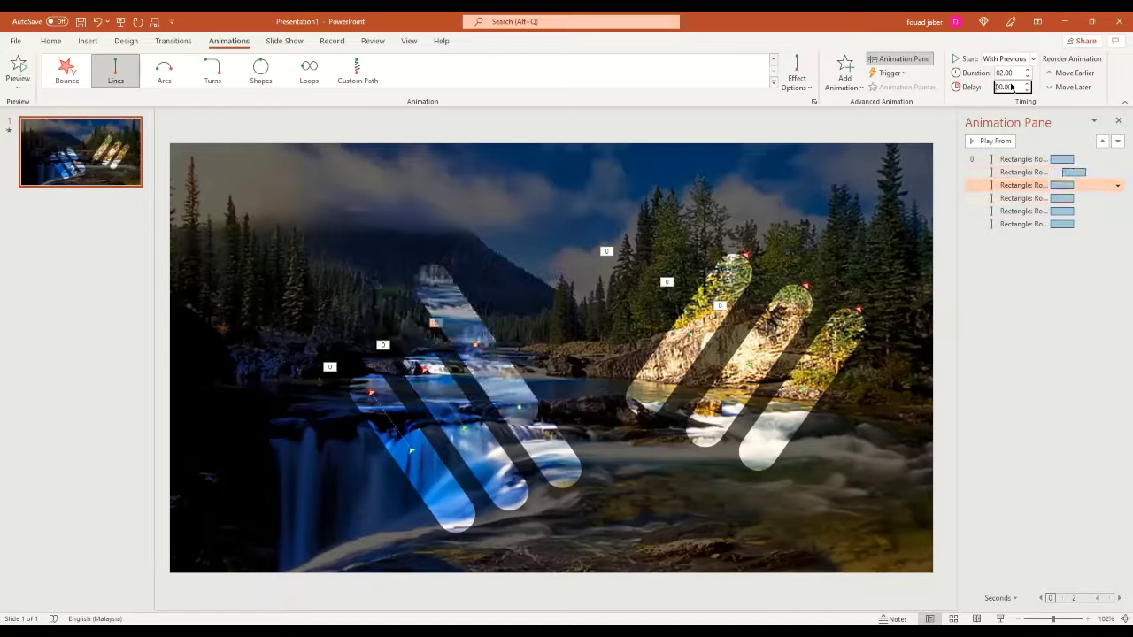
Set delays of 2, 3, 4 and 5 seconds on animations three to six, then play the slide show.
{"action": "type", "text": "2"}
{"action": "key", "text": "Return"}
{"action": "double_click", "coordinate": [1005, 87]}
{"action": "type", "text": "3"}
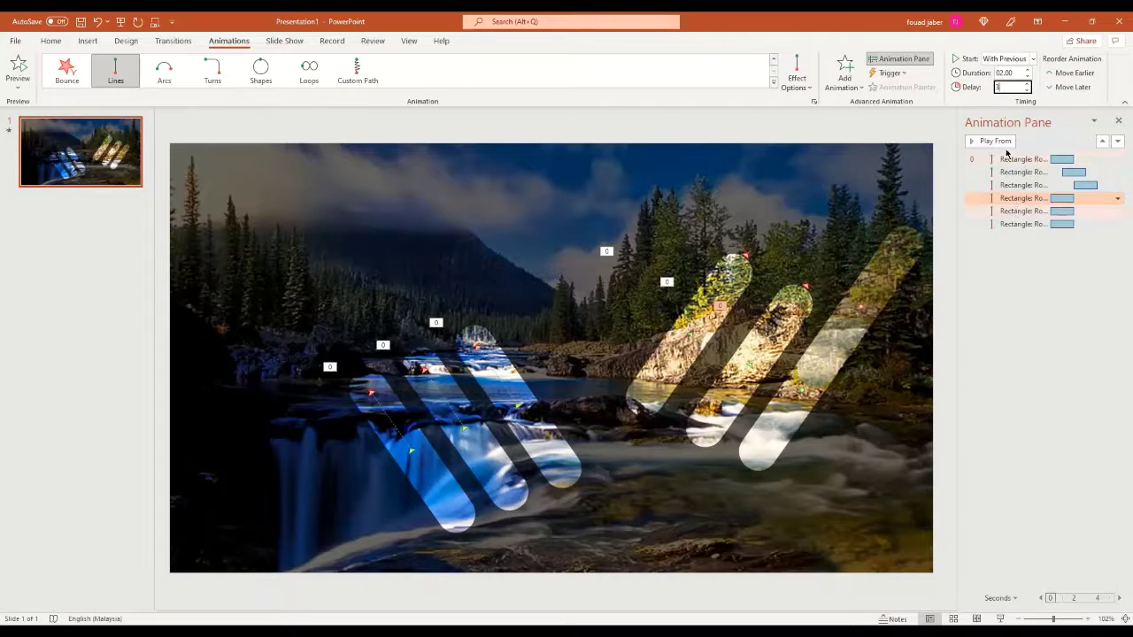
{"action": "key", "text": "Return"}
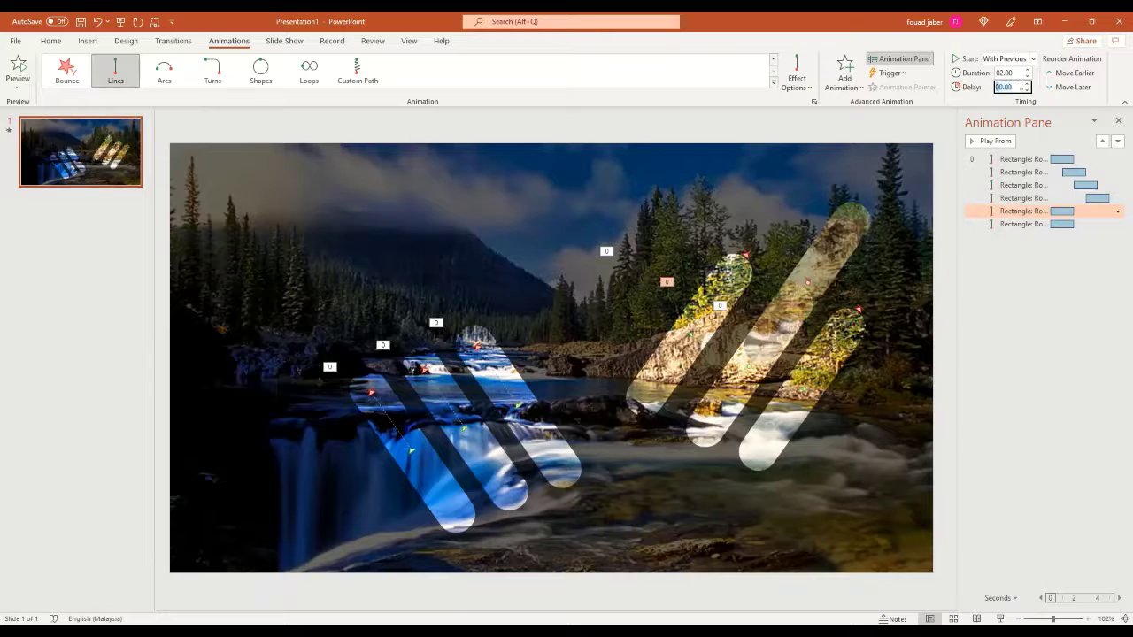
{"action": "type", "text": "4"}
{"action": "key", "text": "Return"}
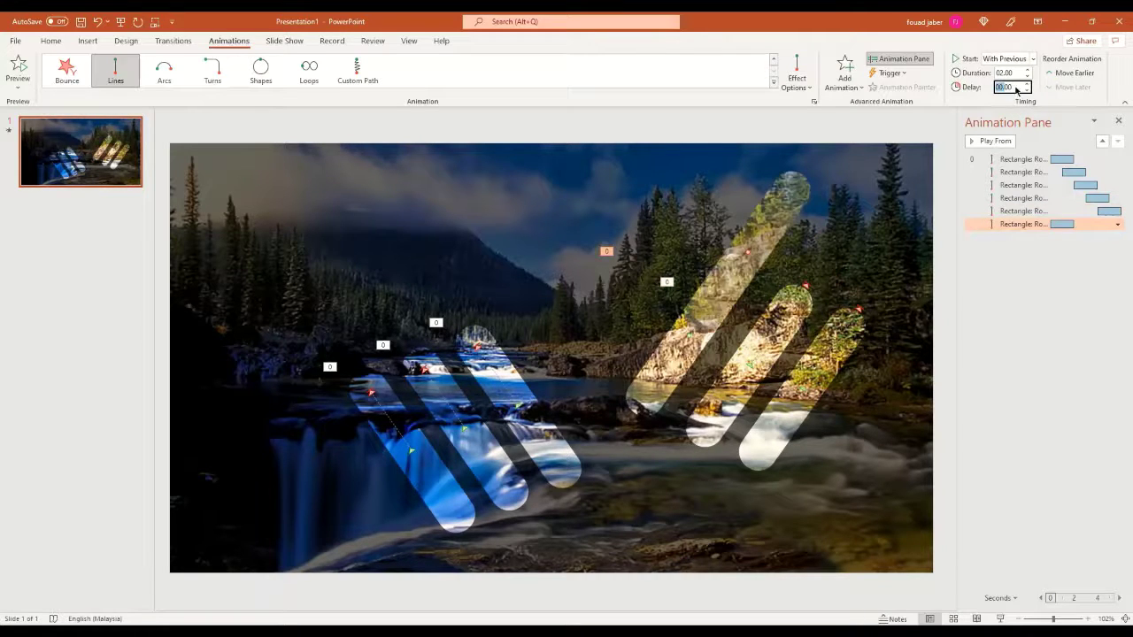
{"action": "type", "text": "5"}
{"action": "left_click", "coordinate": [1059, 393]}
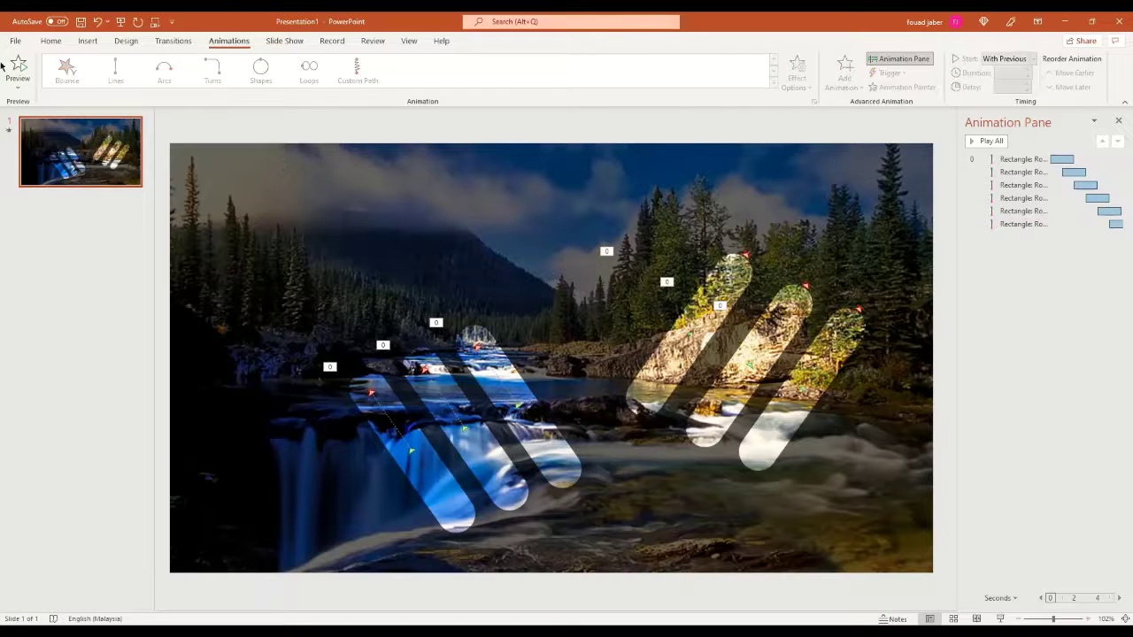
{"action": "left_click", "coordinate": [27, 59]}
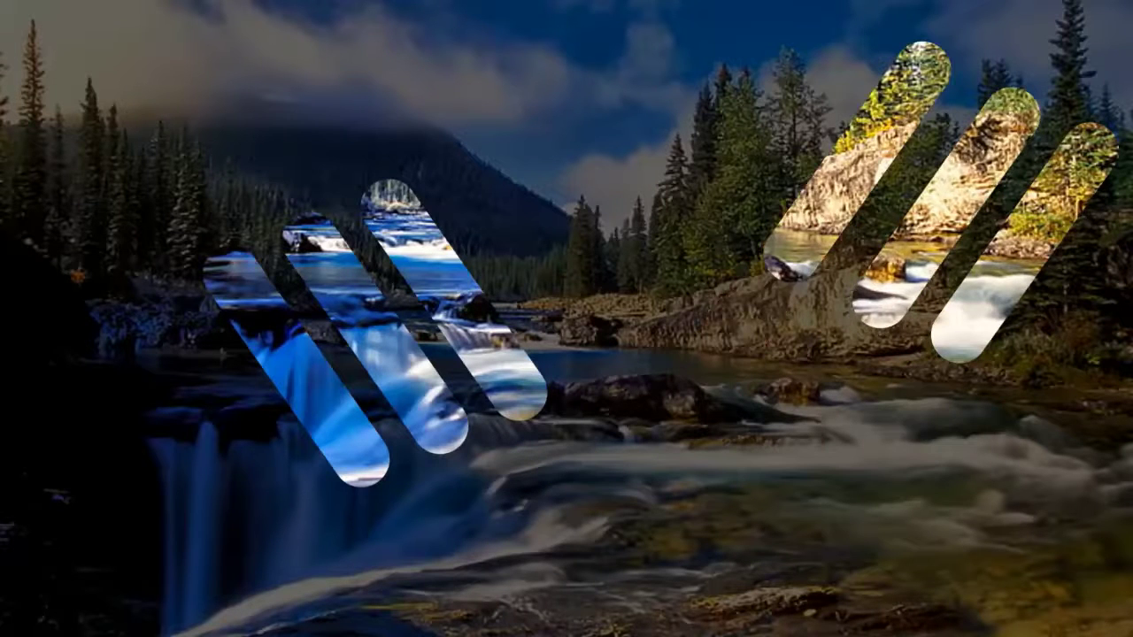
{"action": "key", "text": "Escape"}
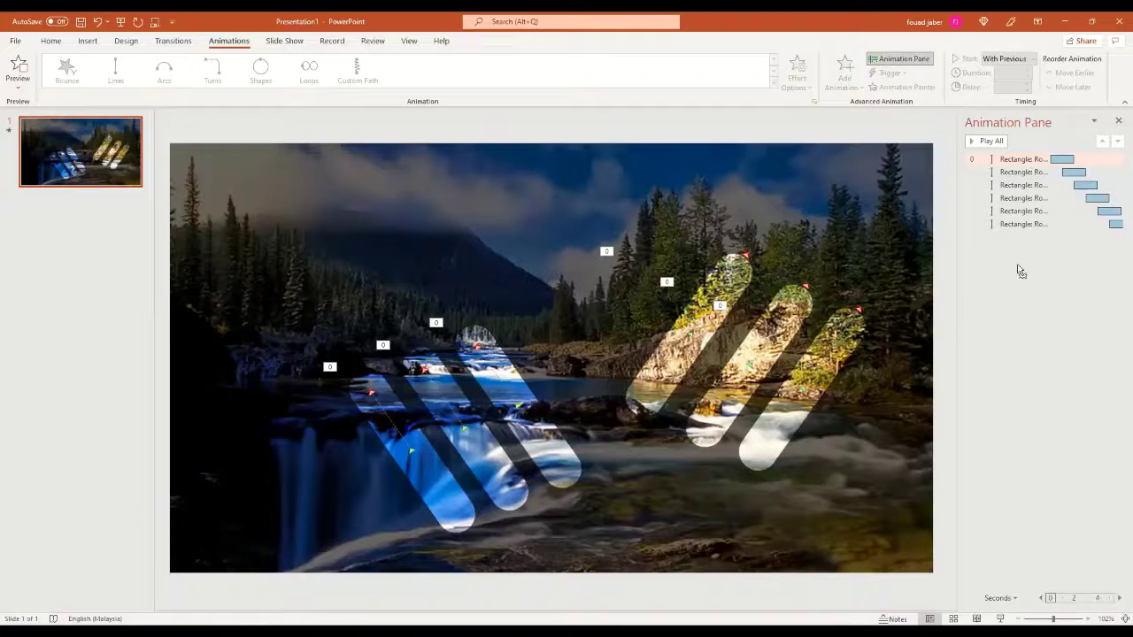
{"action": "left_click", "coordinate": [1111, 224]}
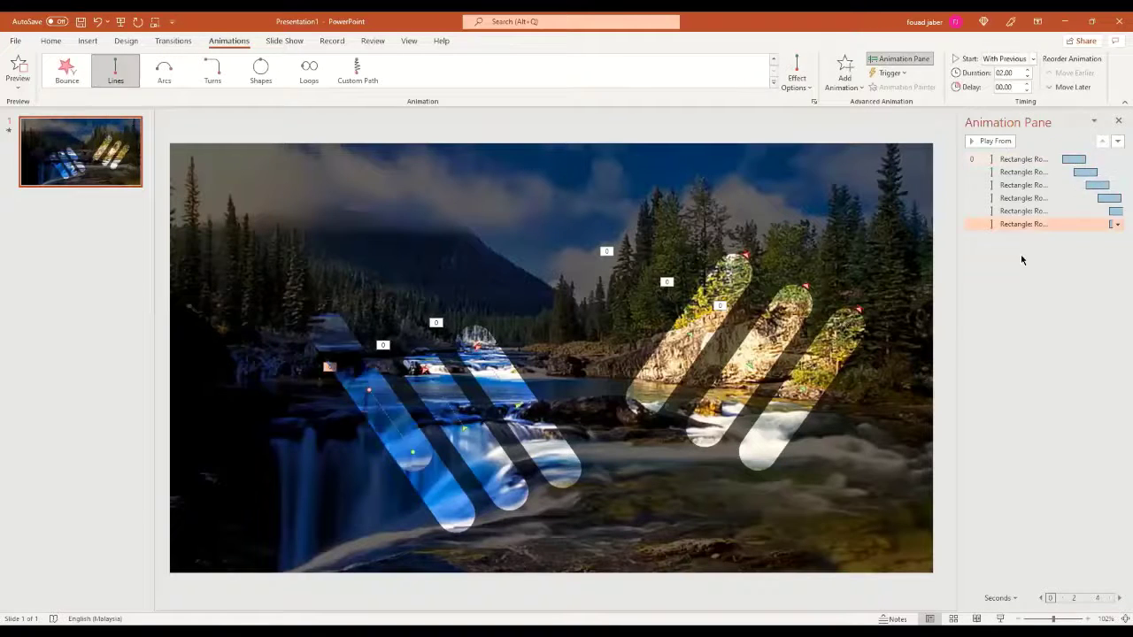
Select all six bar animations in the Animation Pane.
{"action": "left_click", "coordinate": [98, 21]}
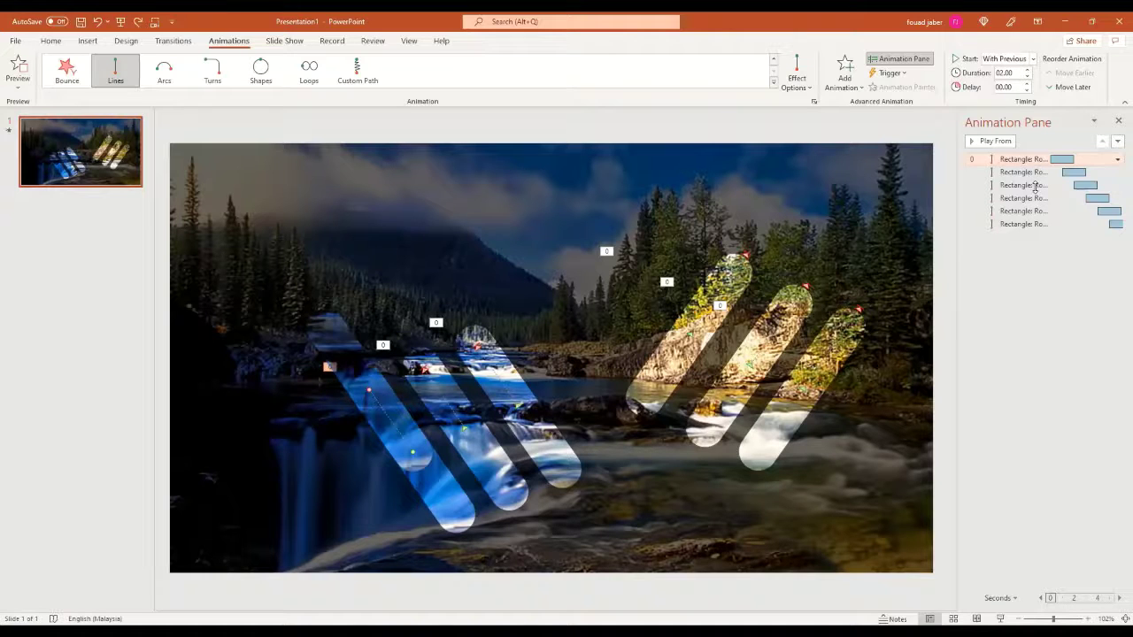
{"action": "left_click", "coordinate": [1038, 173], "text": "shift"}
{"action": "key", "text": "shift+Down"}
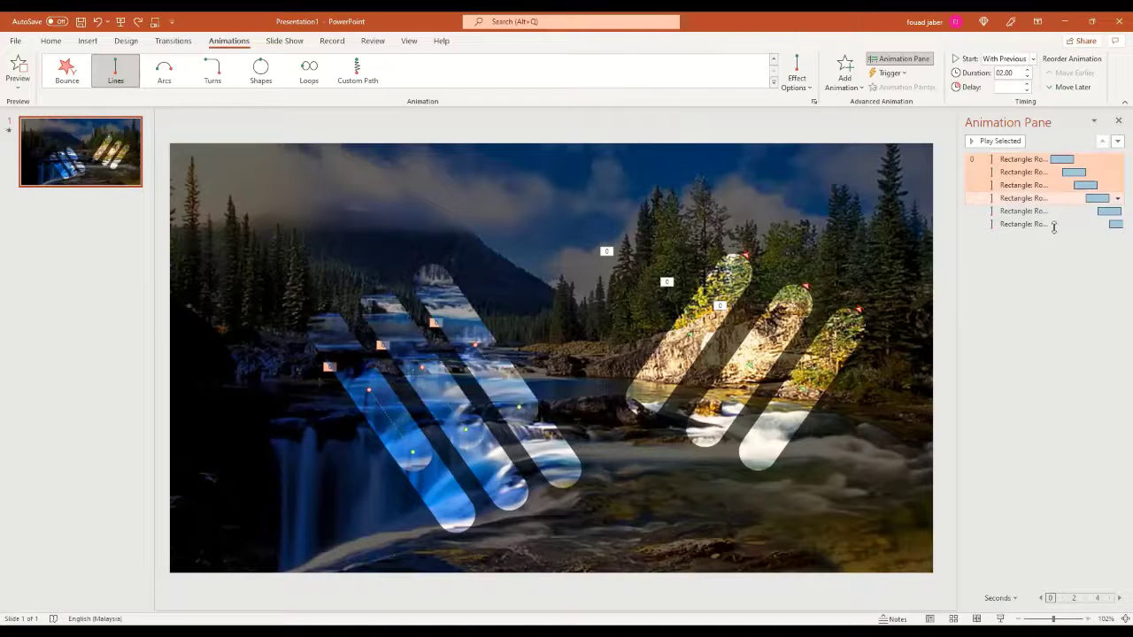
{"action": "left_click", "coordinate": [1053, 225], "text": "shift"}
Set the animations' Repeat to Until End of Slide and start the slide show.
{"action": "left_click", "coordinate": [1117, 225]}
{"action": "left_click", "coordinate": [1071, 282]}
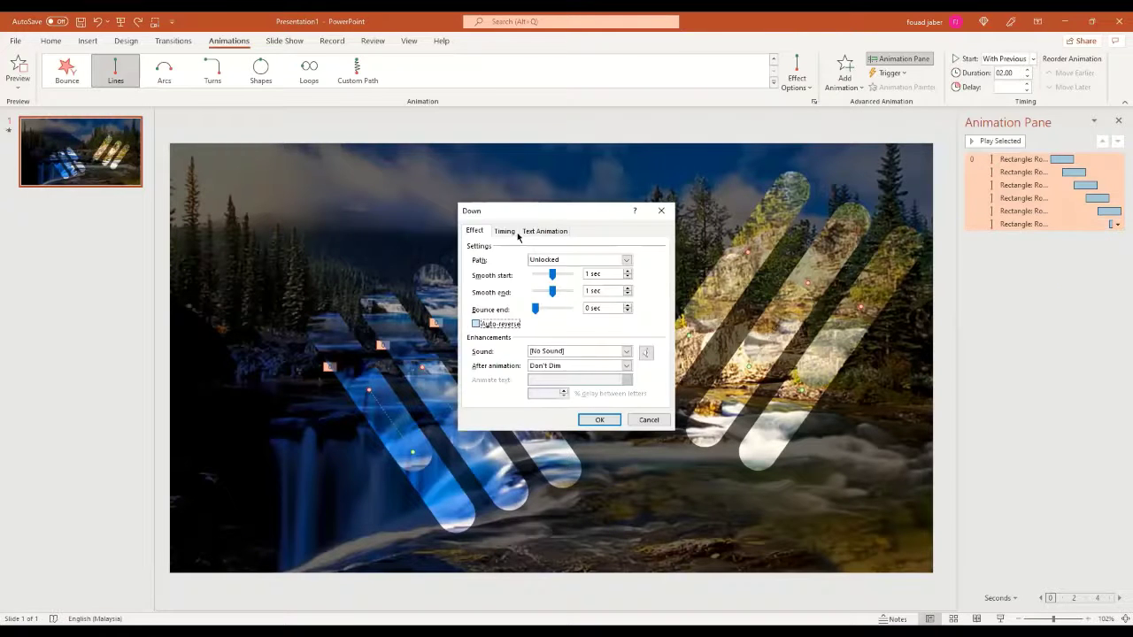
{"action": "left_click", "coordinate": [504, 232]}
{"action": "left_click", "coordinate": [596, 290]}
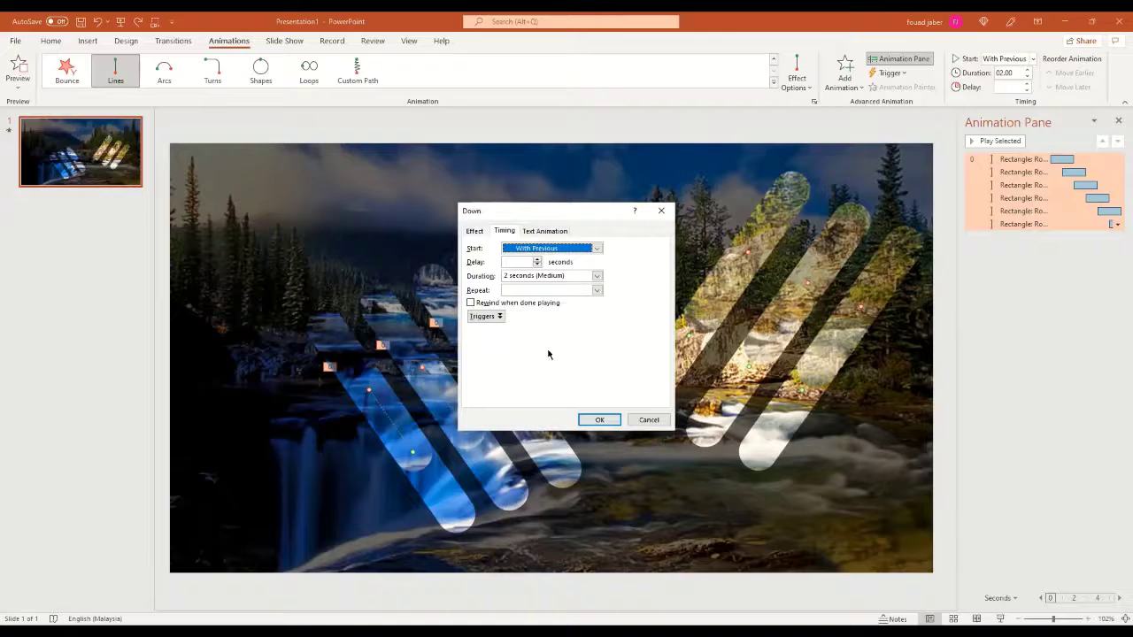
{"action": "left_click", "coordinate": [550, 357]}
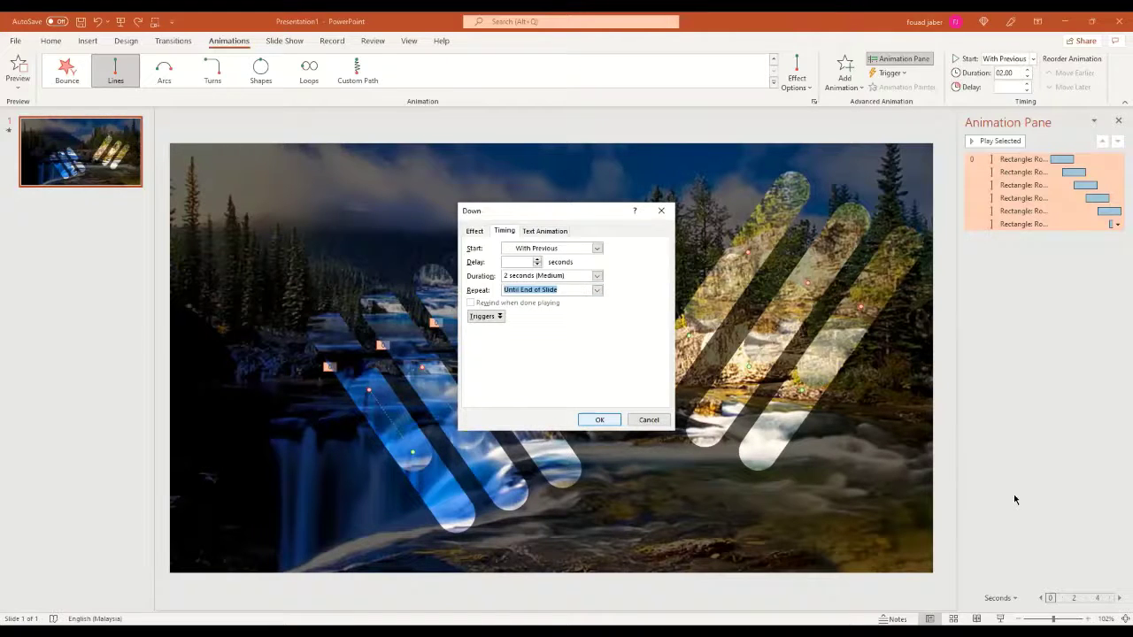
{"action": "key", "text": "Return"}
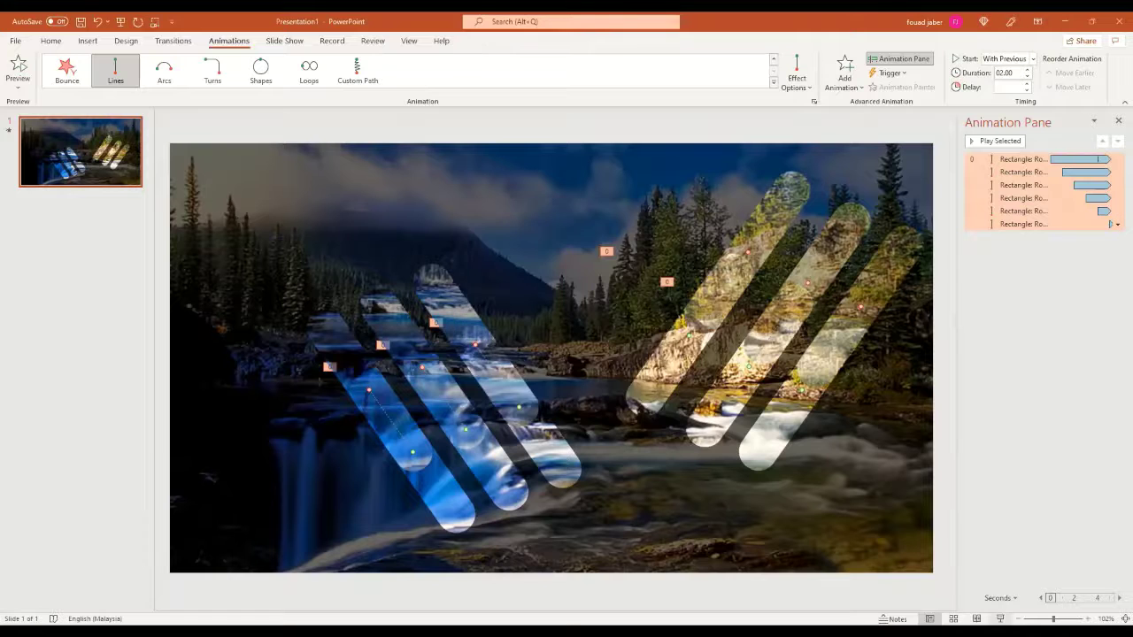
{"action": "key", "text": "F5"}
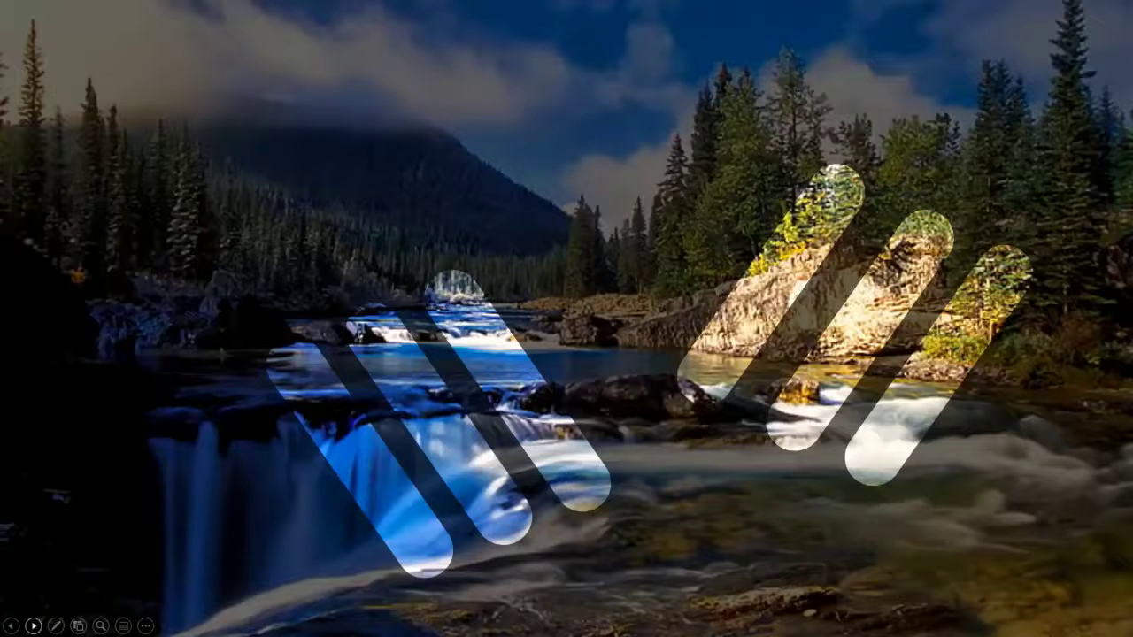